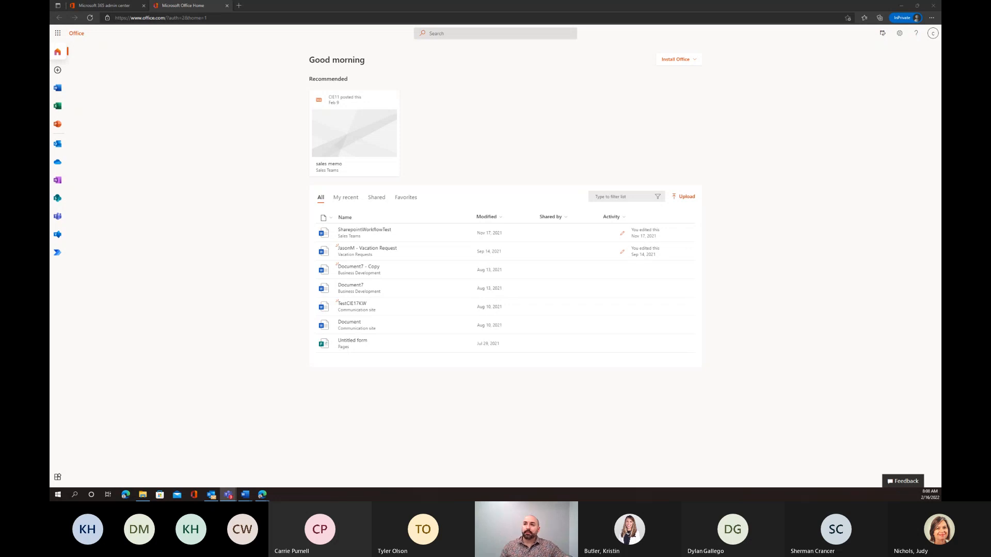
Step: Open Power Automate from the full list of Microsoft 365 apps and dismiss the request to reauthenticate connections
{"action": "key", "text": "ctrl"}
{"action": "key", "text": "ctrl"}
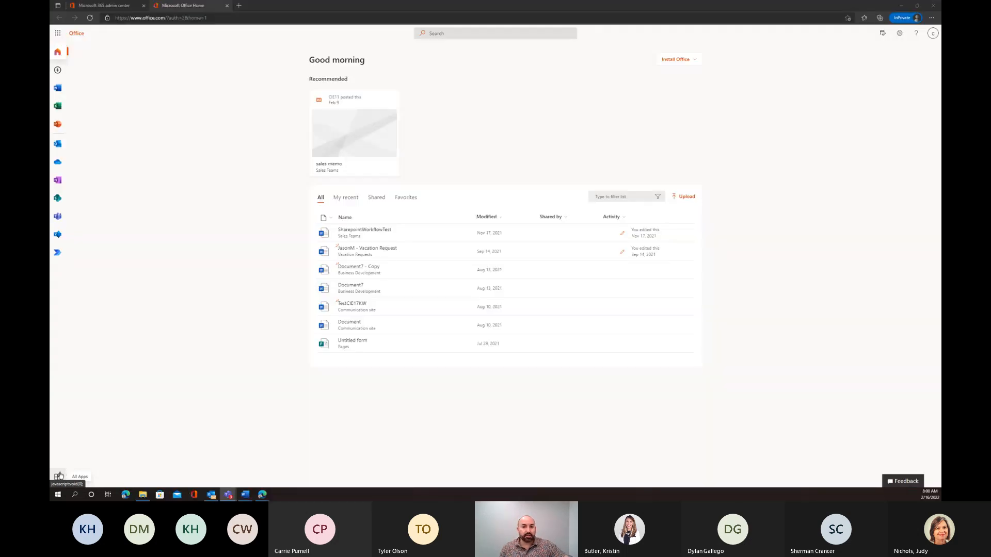
{"action": "left_click", "coordinate": [59, 476]}
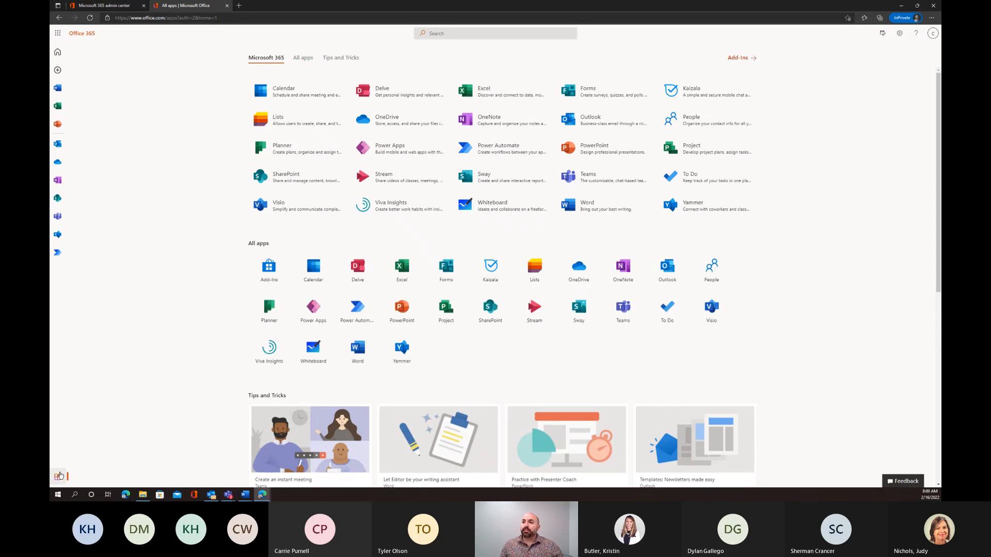
{"action": "key", "text": "ctrl"}
{"action": "key", "text": "ctrl"}
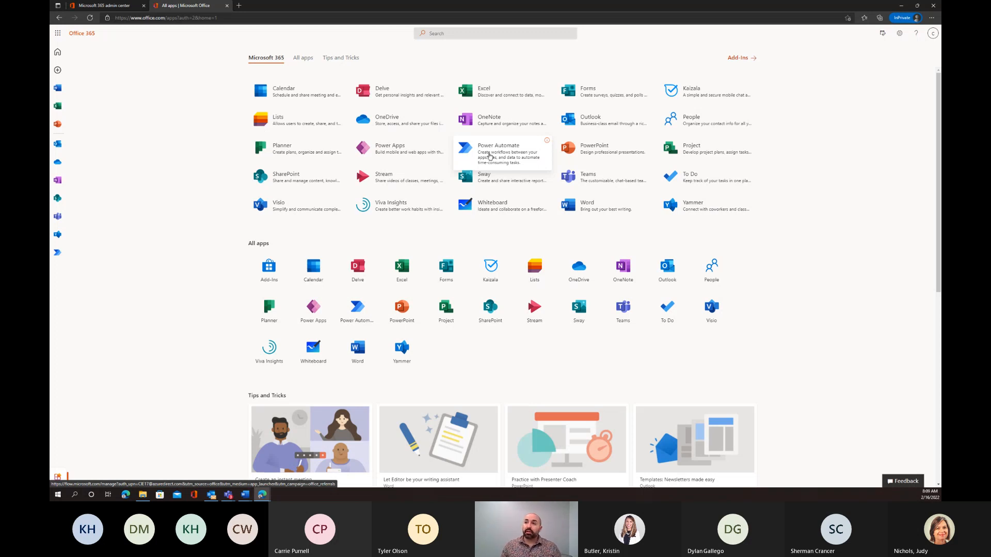
{"action": "key", "text": "ctrl"}
{"action": "key", "text": "ctrl"}
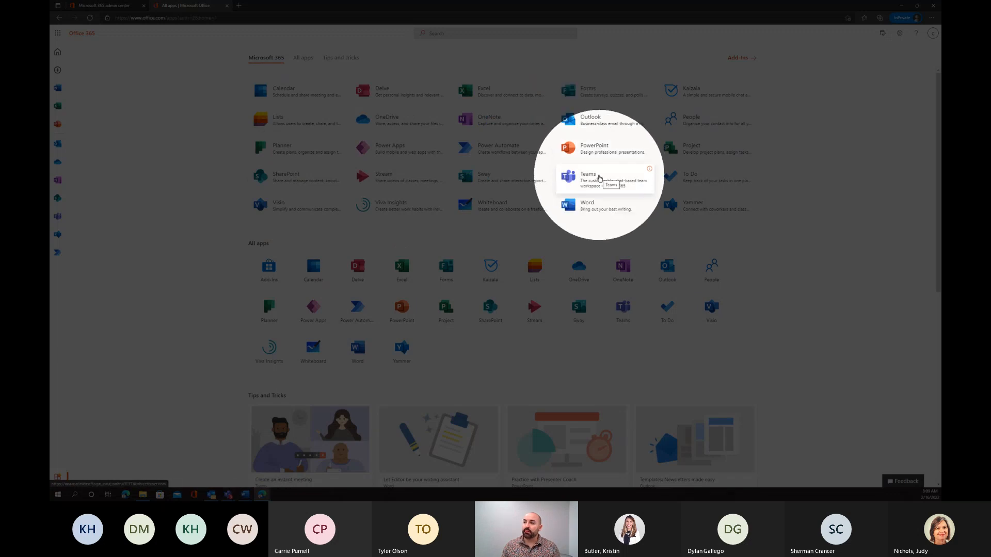
{"action": "key", "text": "ctrl"}
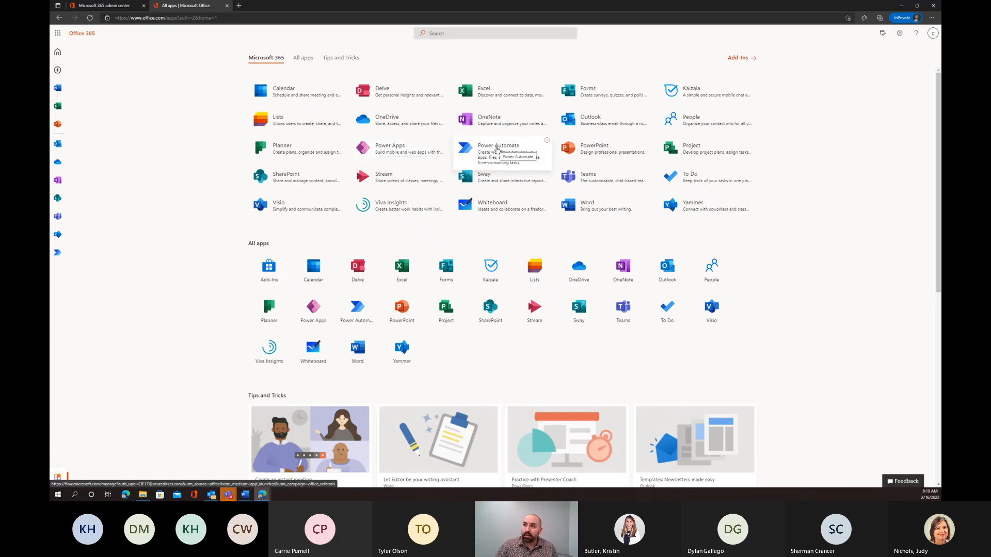
{"action": "left_click", "coordinate": [497, 150]}
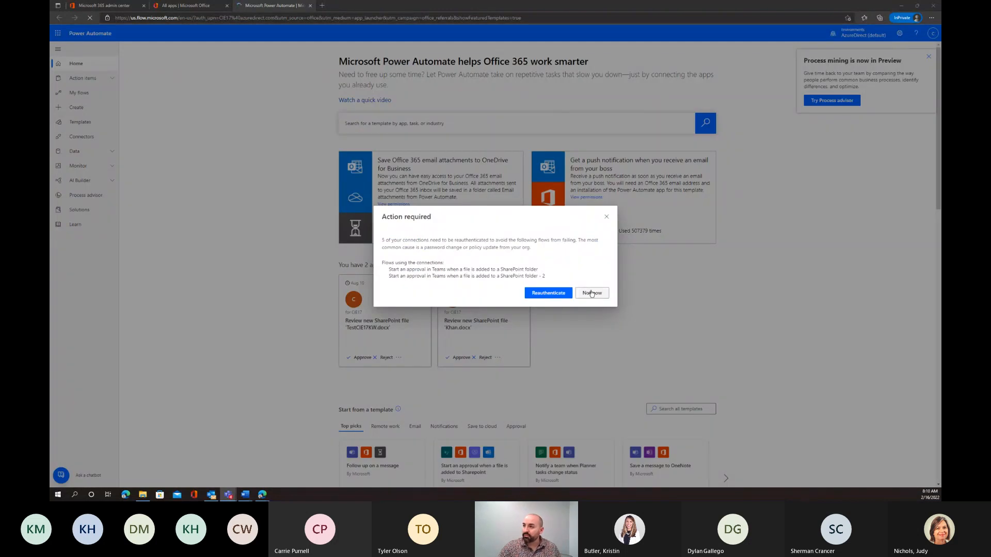
{"action": "left_click", "coordinate": [607, 218]}
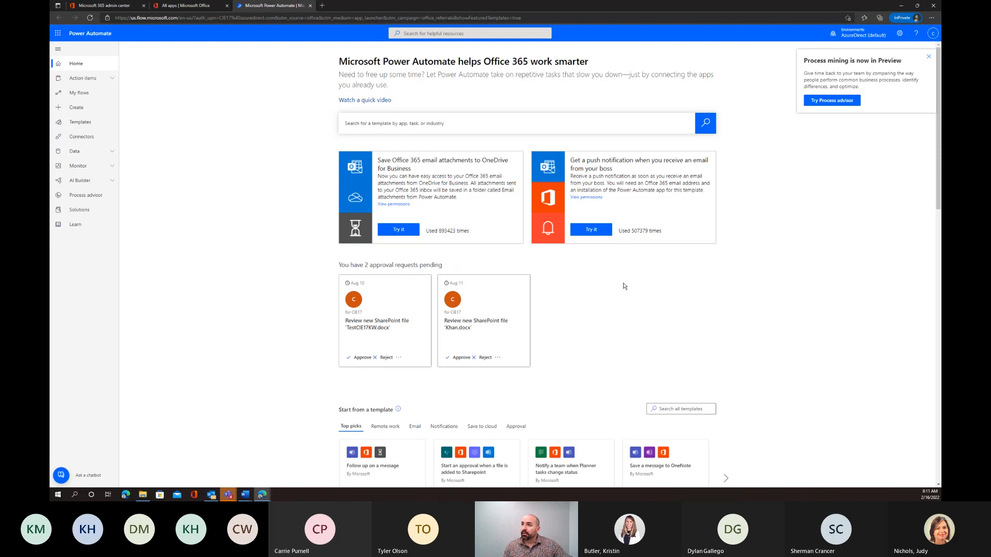
Step: Look through the action items and view the existing cloud flows under My flows
{"action": "key", "text": "ctrl"}
{"action": "key", "text": "ctrl"}
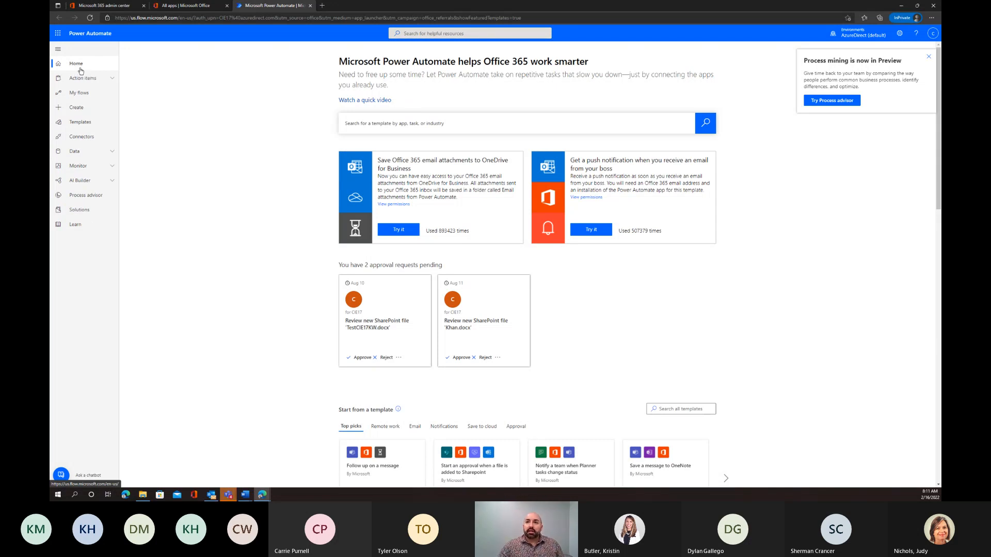
{"action": "left_click", "coordinate": [91, 82]}
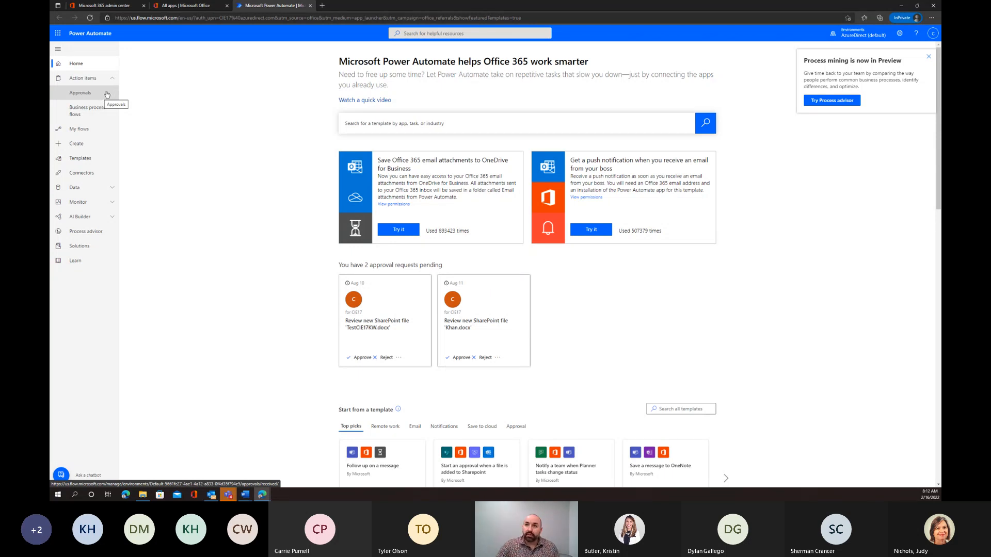
{"action": "left_click", "coordinate": [82, 130]}
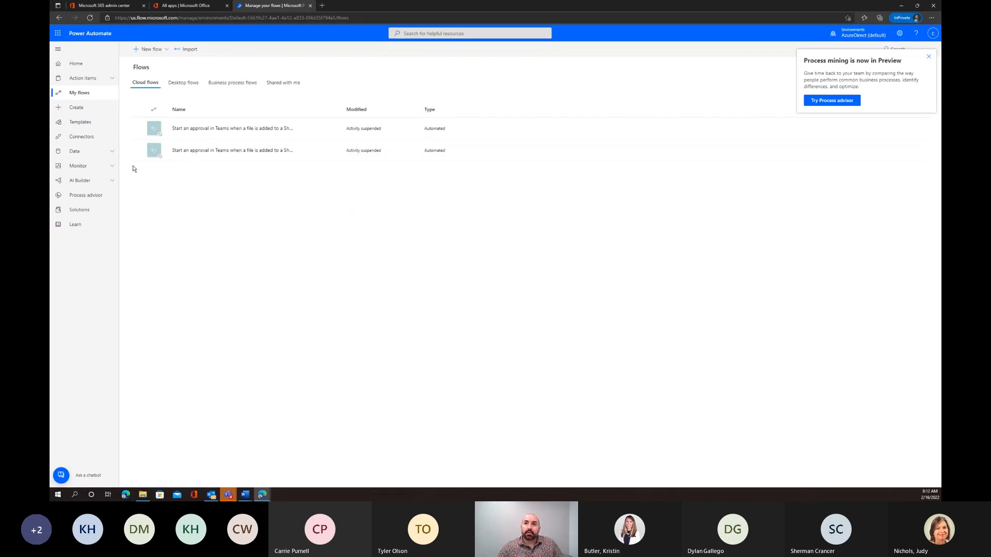
Step: Browse the flow templates in the Email category, including those for saving email attachments
{"action": "left_click", "coordinate": [81, 126]}
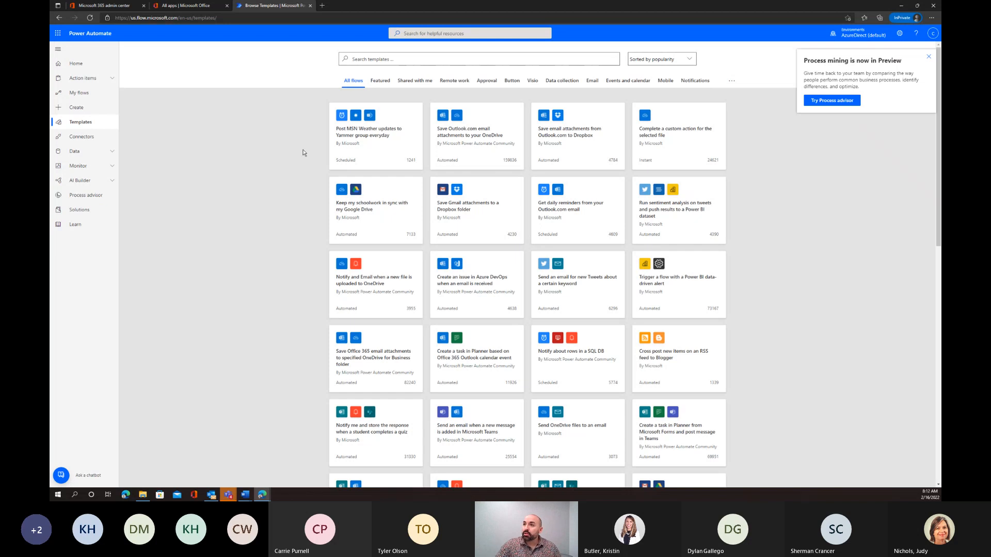
{"action": "left_click", "coordinate": [361, 59]}
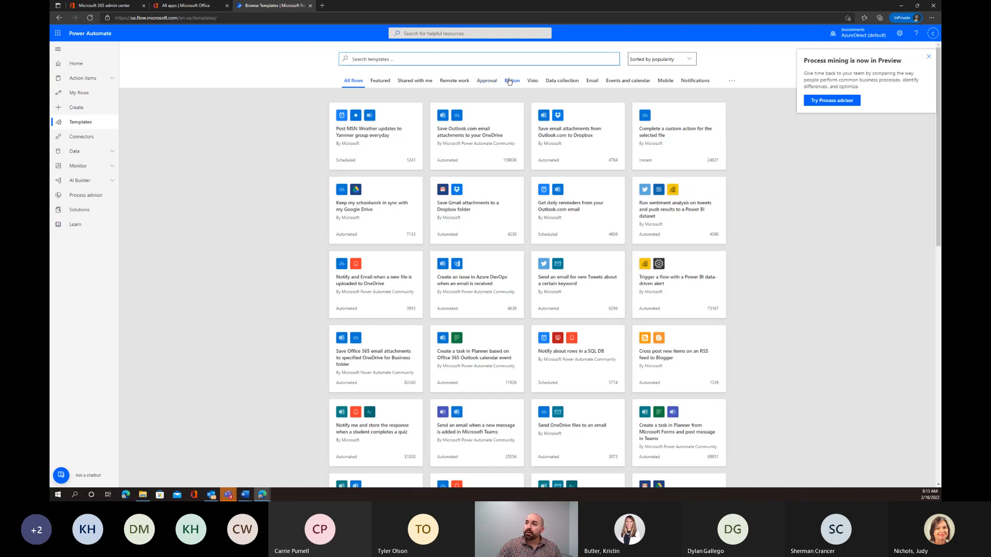
{"action": "left_click", "coordinate": [594, 83]}
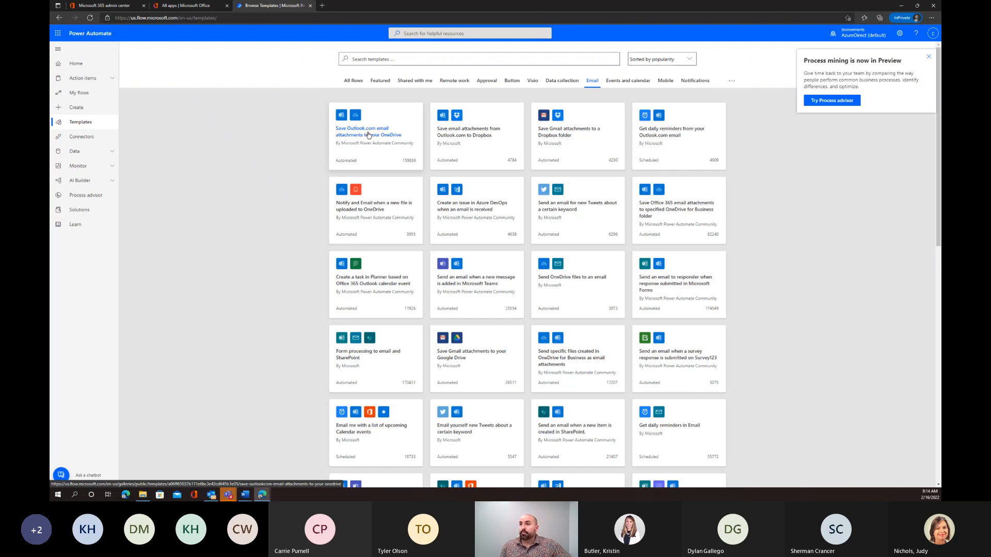
{"action": "key", "text": "ctrl"}
{"action": "key", "text": "ctrl"}
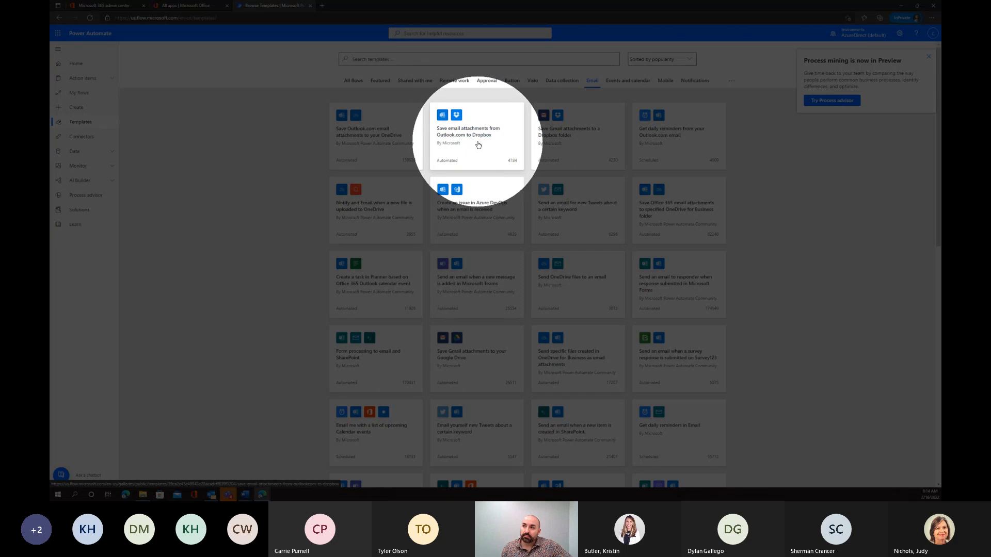
{"action": "left_click", "coordinate": [481, 145]}
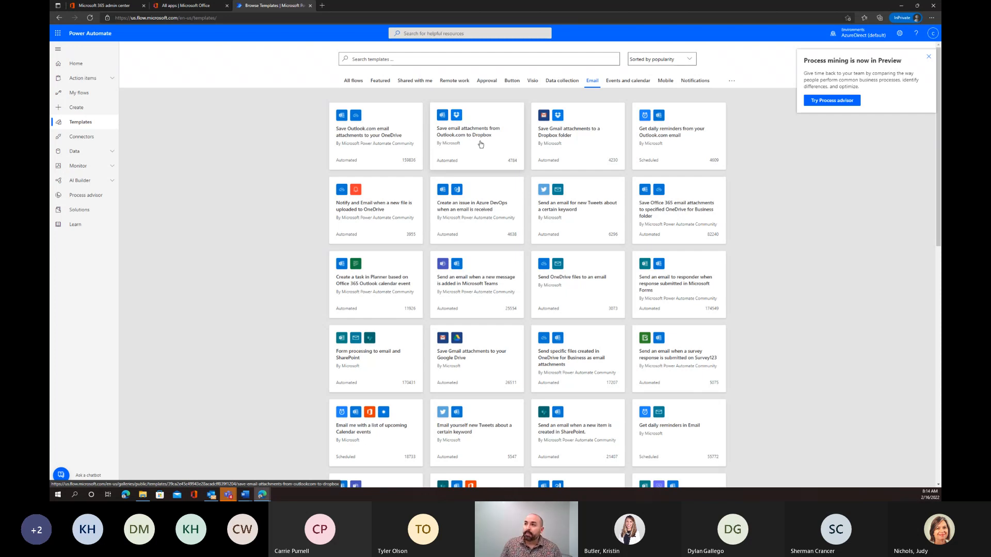
{"action": "key", "text": "ctrl"}
{"action": "key", "text": "ctrl"}
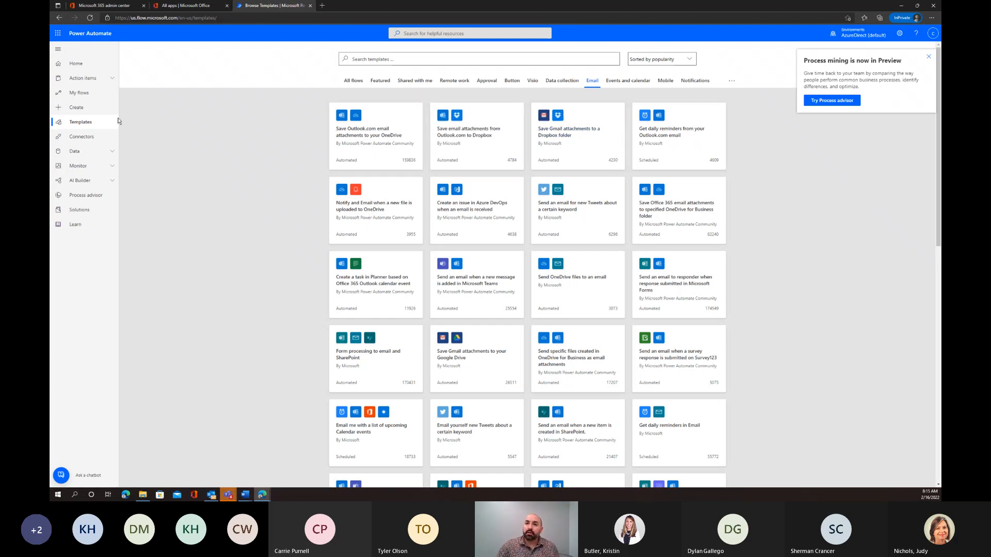
Step: Examine the list of supported connectors, from the popular and independent publisher ones to the full All connectors section
{"action": "left_click", "coordinate": [83, 136]}
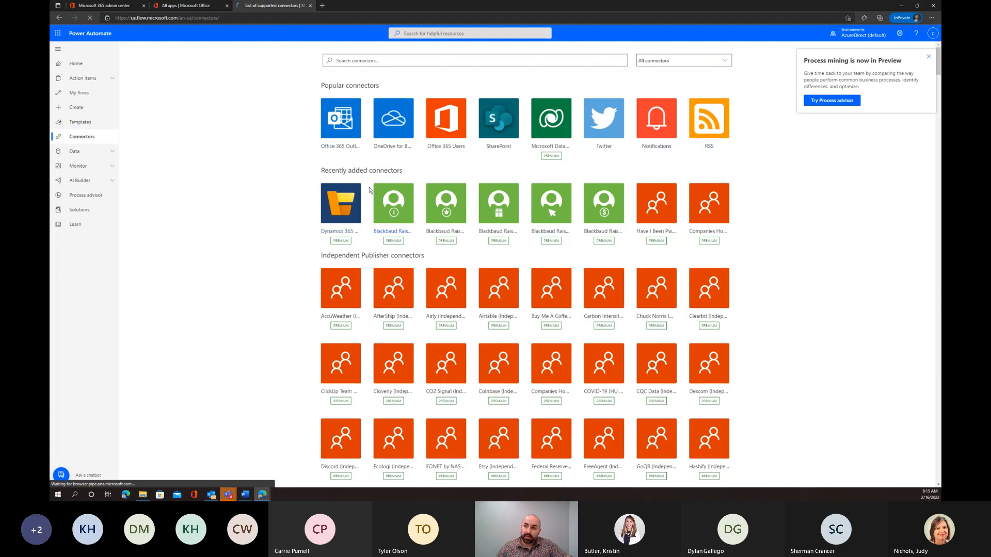
{"action": "scroll", "coordinate": [369, 189], "scroll_direction": "down", "scroll_amount": 3}
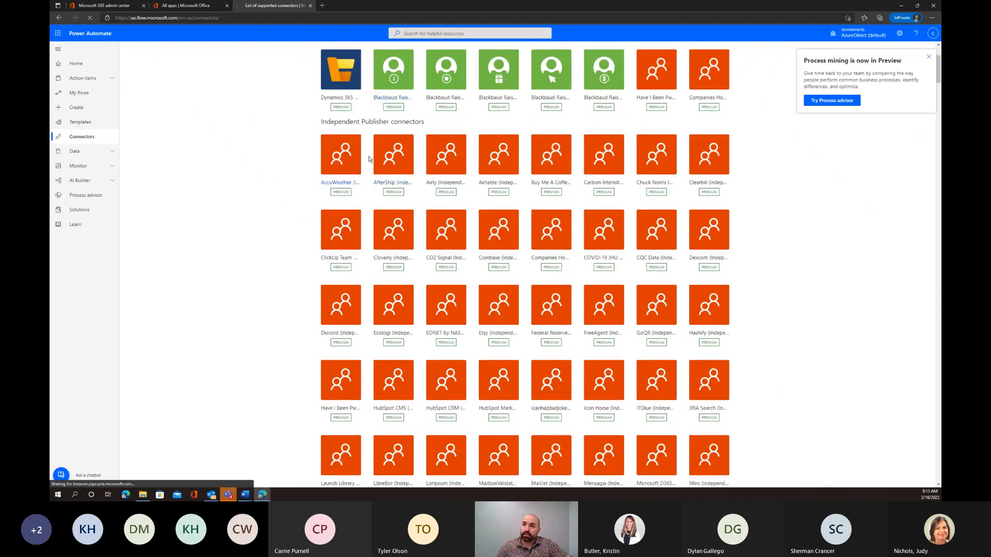
{"action": "scroll", "coordinate": [352, 189], "scroll_direction": "down", "scroll_amount": 9}
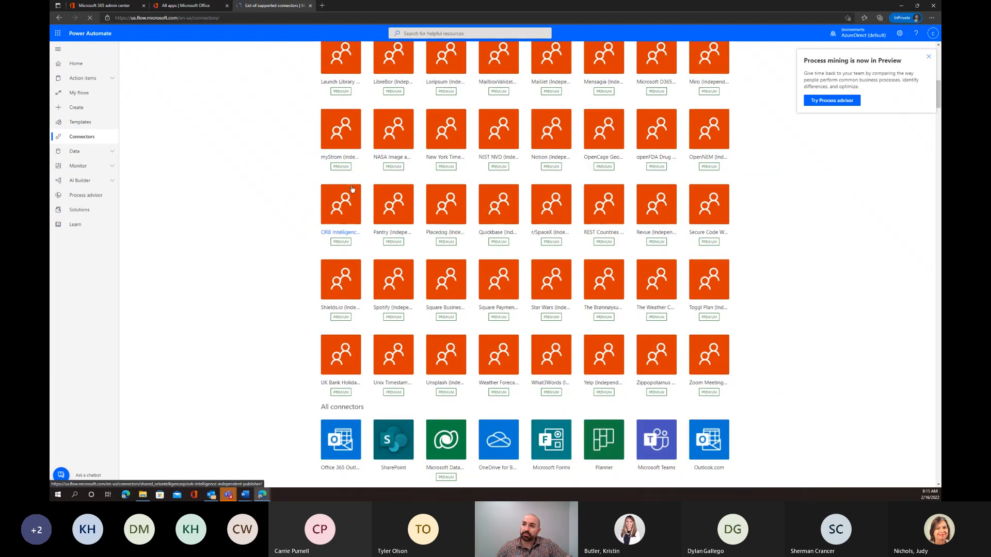
{"action": "scroll", "coordinate": [352, 189], "scroll_direction": "down", "scroll_amount": 6}
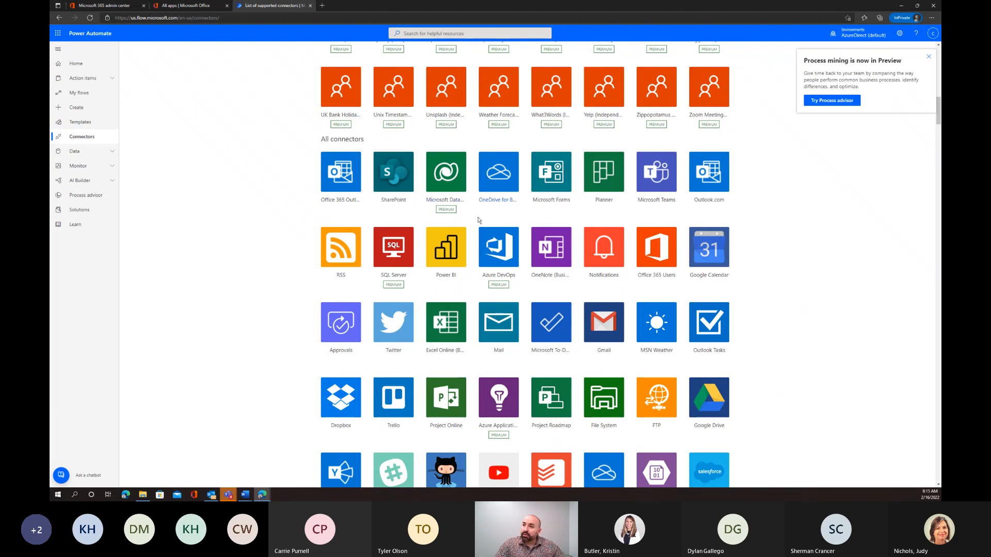
{"action": "scroll", "coordinate": [475, 222], "scroll_direction": "down", "scroll_amount": 3}
{"action": "scroll", "coordinate": [476, 222], "scroll_direction": "down", "scroll_amount": 1}
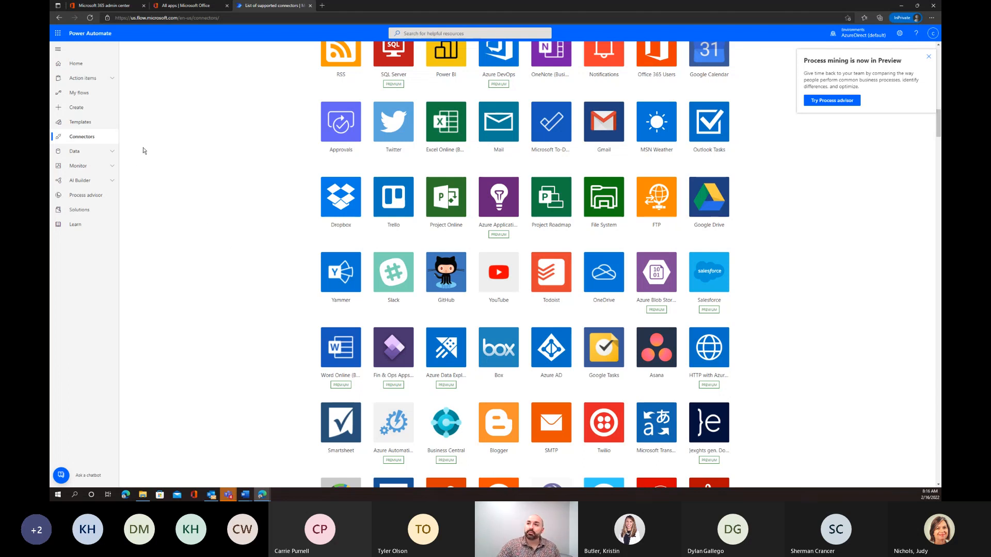
{"action": "scroll", "coordinate": [420, 162], "scroll_direction": "up", "scroll_amount": 10}
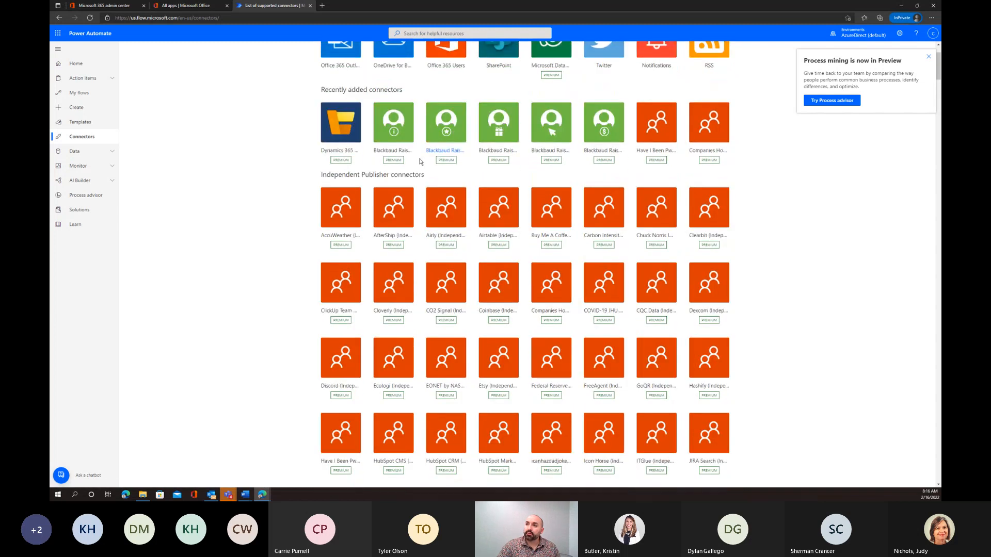
{"action": "scroll", "coordinate": [421, 162], "scroll_direction": "up", "scroll_amount": 2}
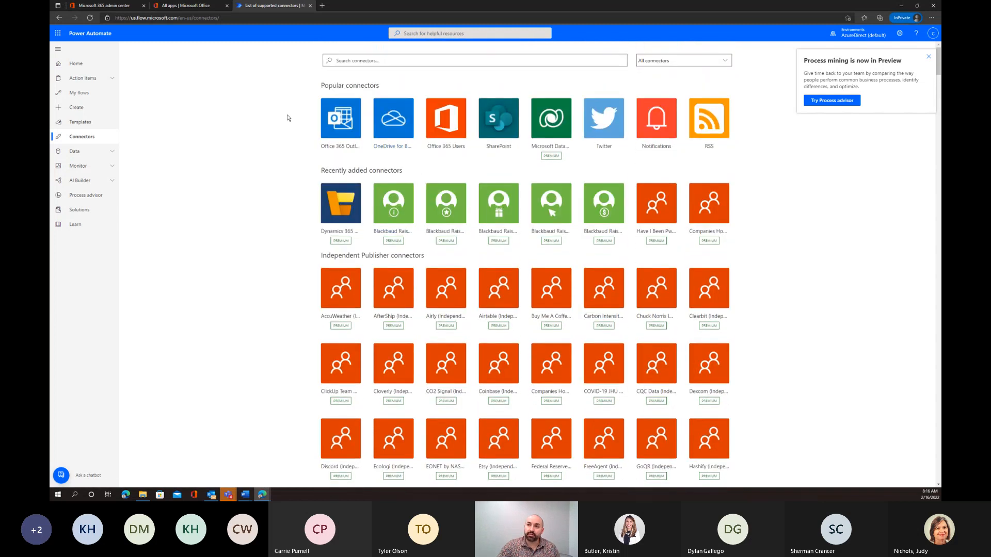
{"action": "scroll", "coordinate": [481, 214], "scroll_direction": "down", "scroll_amount": 15}
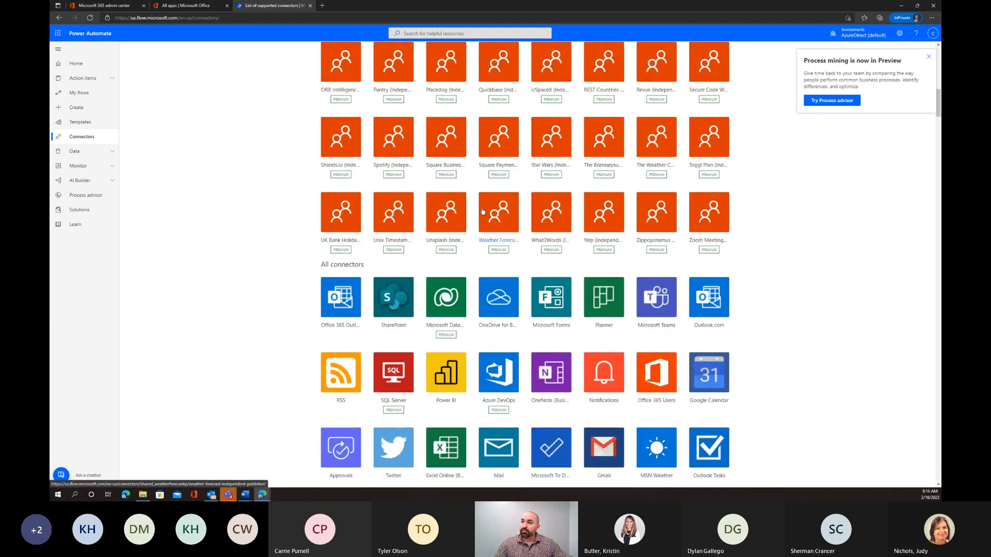
{"action": "scroll", "coordinate": [481, 213], "scroll_direction": "down", "scroll_amount": 12}
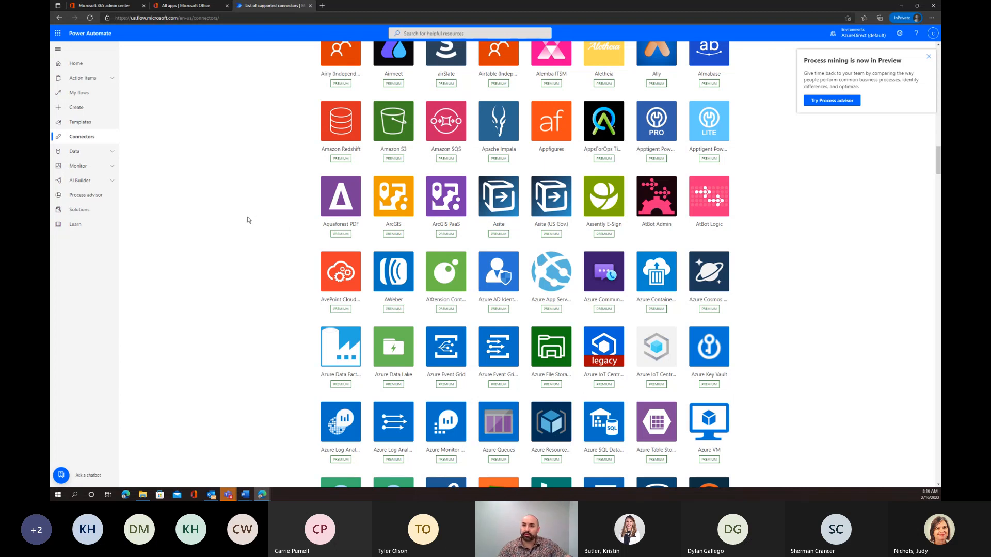
{"action": "scroll", "coordinate": [248, 220], "scroll_direction": "up", "scroll_amount": 5}
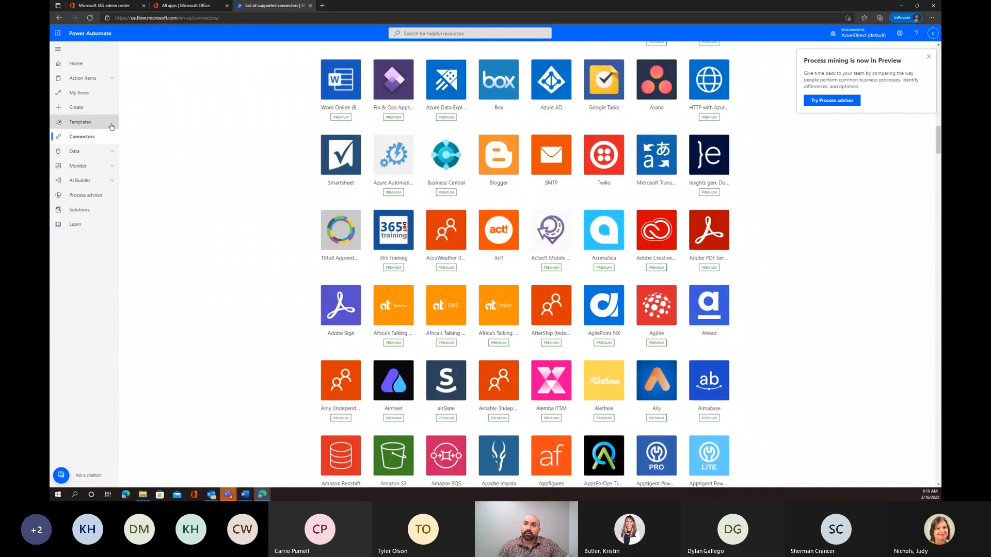
Step: Review the ways to create a flow alongside the connector list and the Email template category
{"action": "left_click", "coordinate": [88, 109]}
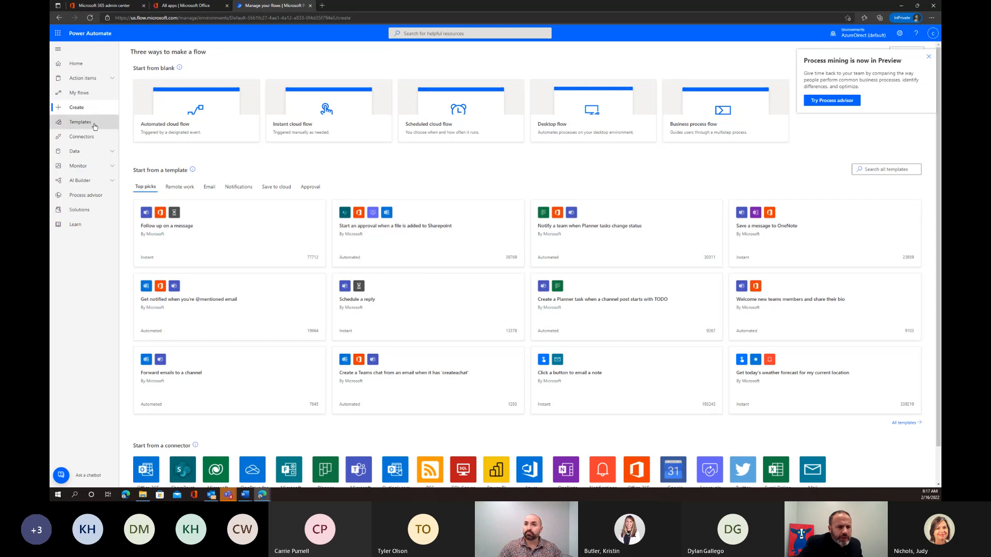
{"action": "left_click", "coordinate": [91, 141]}
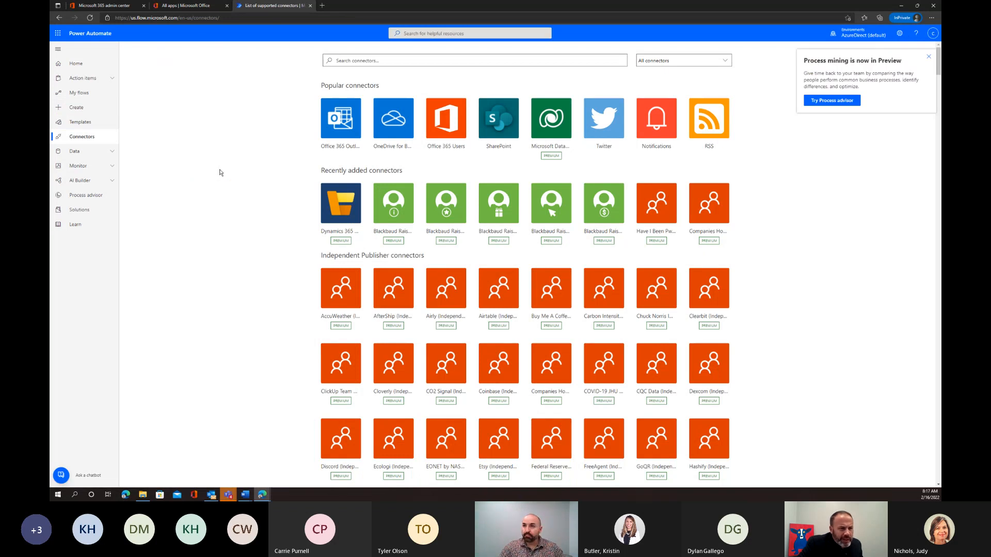
{"action": "left_click", "coordinate": [86, 124]}
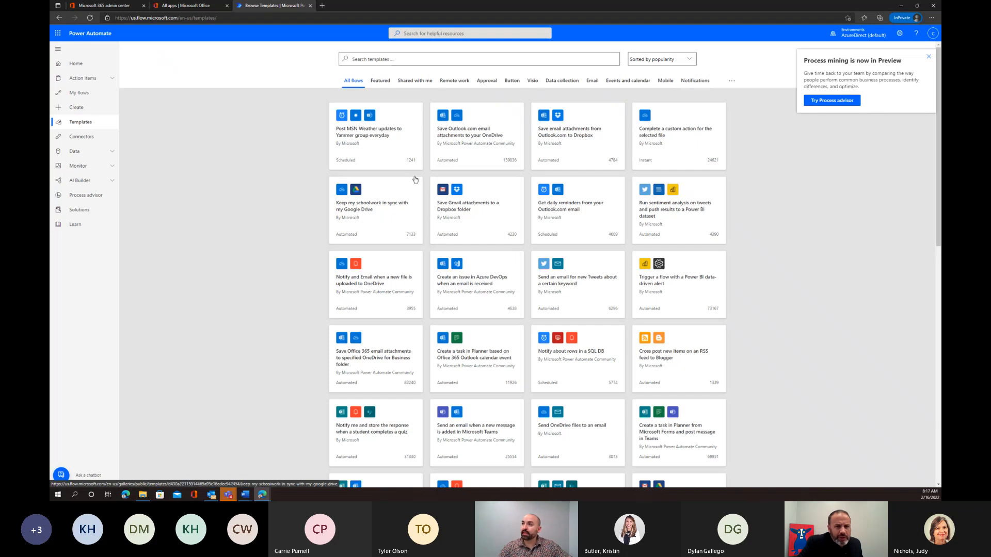
{"action": "left_click", "coordinate": [592, 81]}
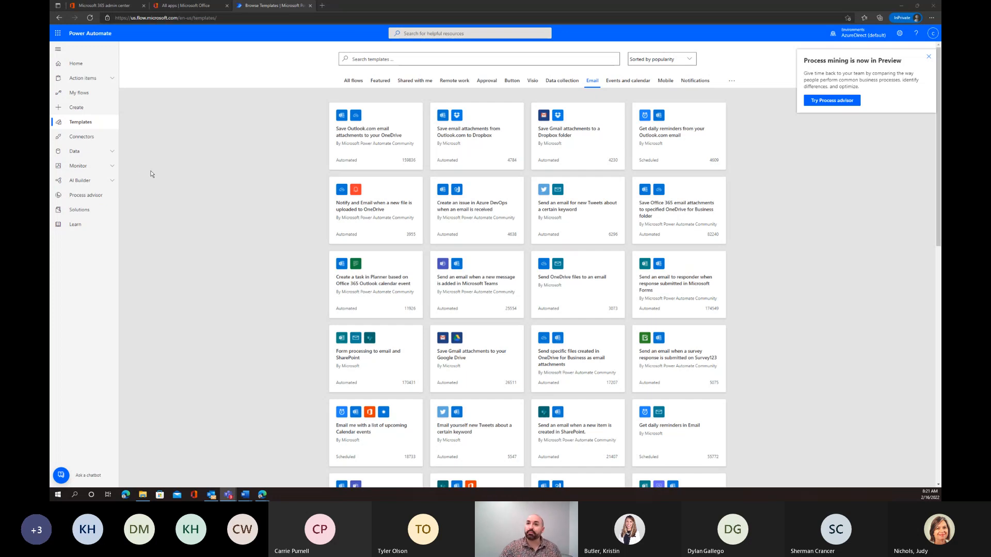
Step: Open the "Start an approval when a file is added to Sharepoint" template from the flow creation page and dismiss the Process mining notice
{"action": "left_click", "coordinate": [77, 110]}
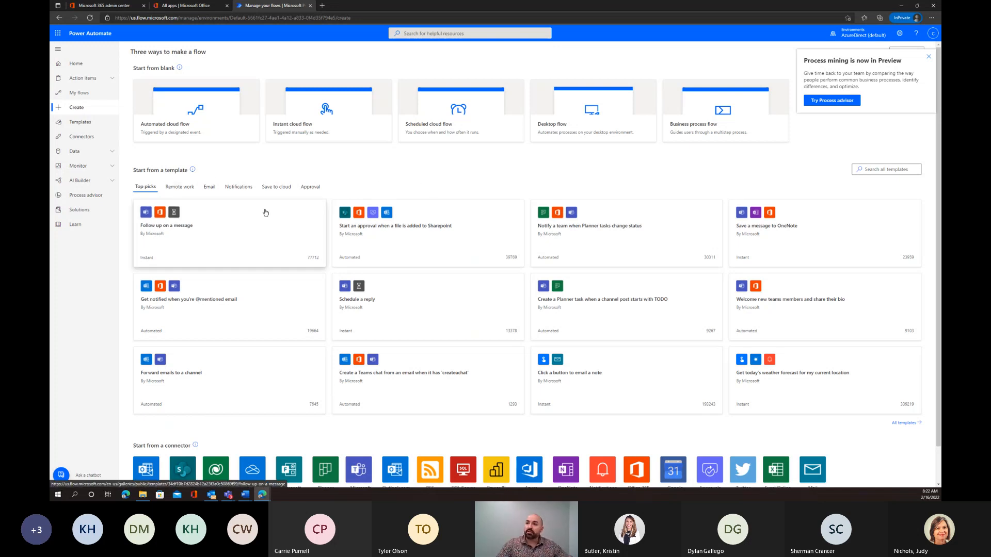
{"action": "left_click", "coordinate": [415, 239]}
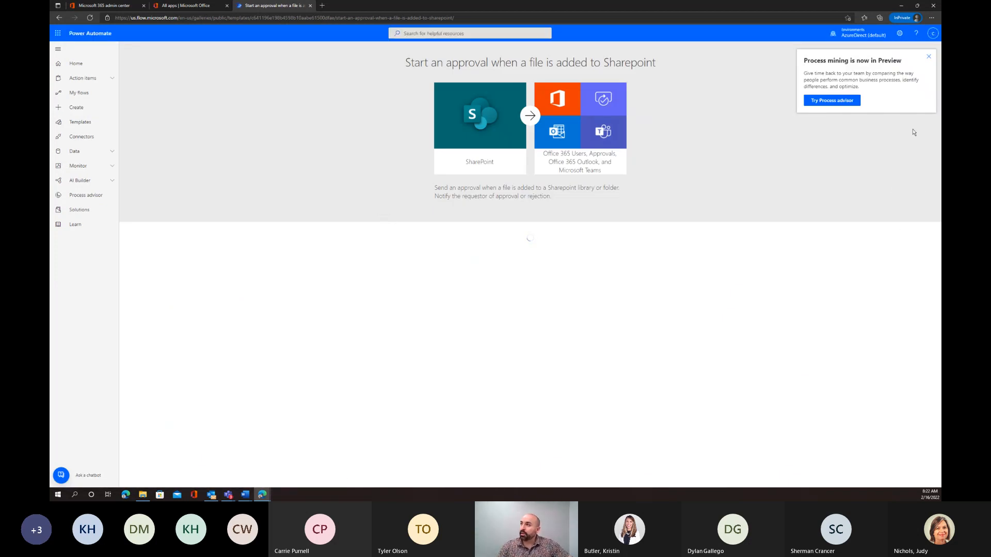
{"action": "left_click", "coordinate": [928, 57]}
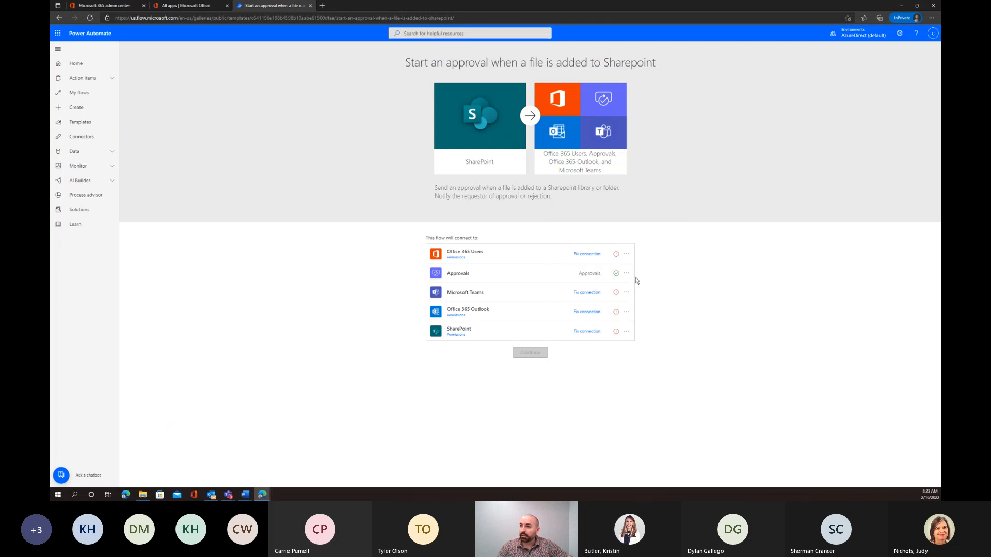
Step: Fix the template's Office 365 Users connection by signing in with the existing account
{"action": "left_click", "coordinate": [586, 254]}
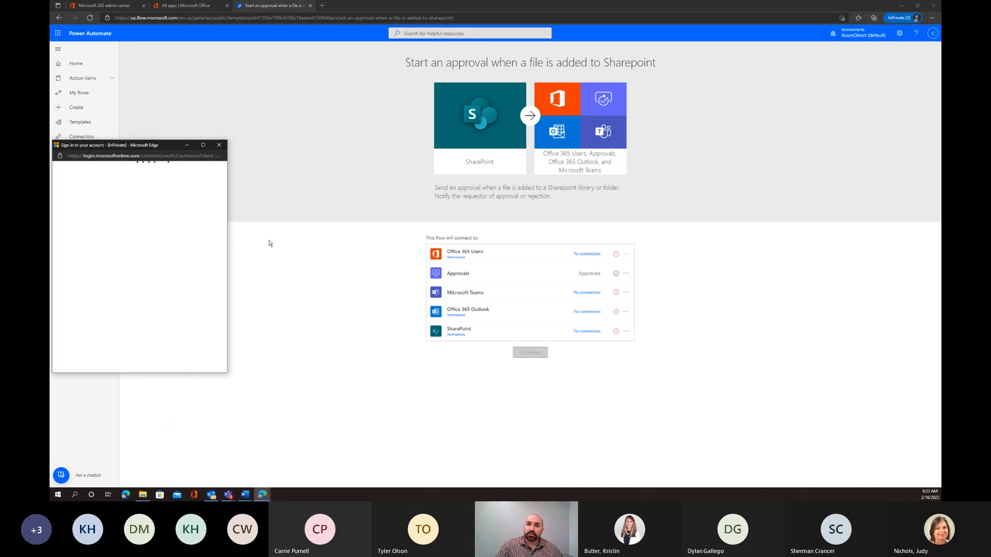
{"action": "left_click", "coordinate": [116, 244]}
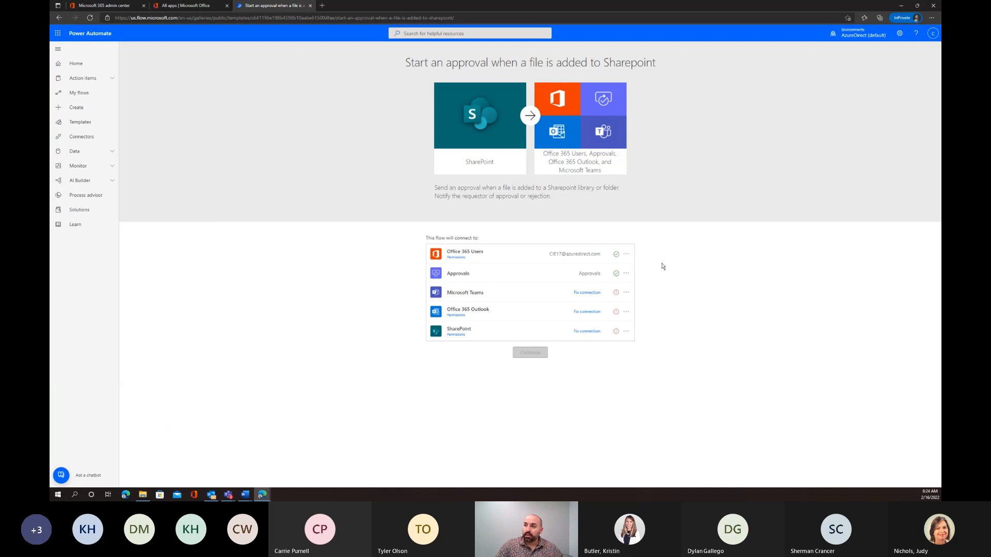
Step: Fix the template's Microsoft Teams, Office 365 Outlook and SharePoint connections by signing in with the existing account
{"action": "left_click", "coordinate": [592, 296]}
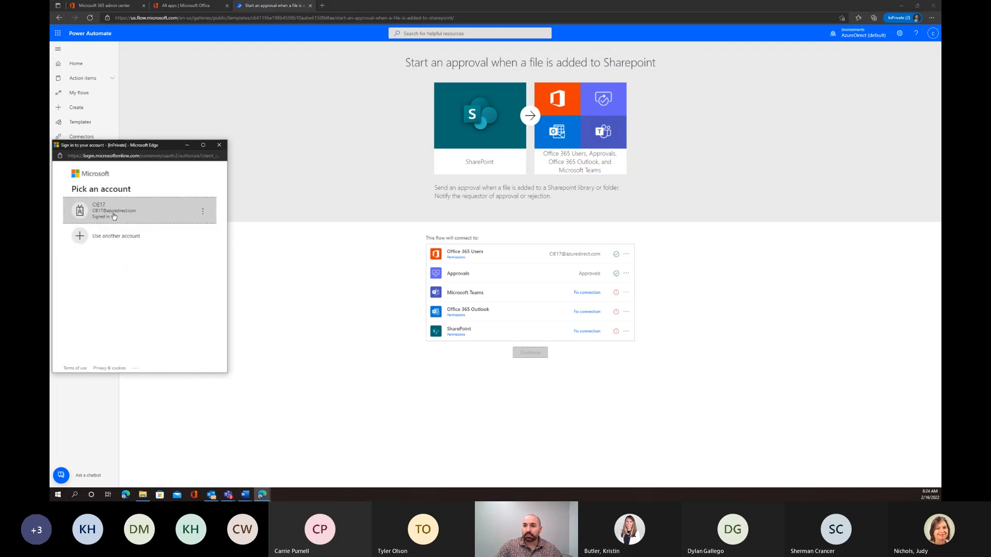
{"action": "left_click", "coordinate": [587, 313]}
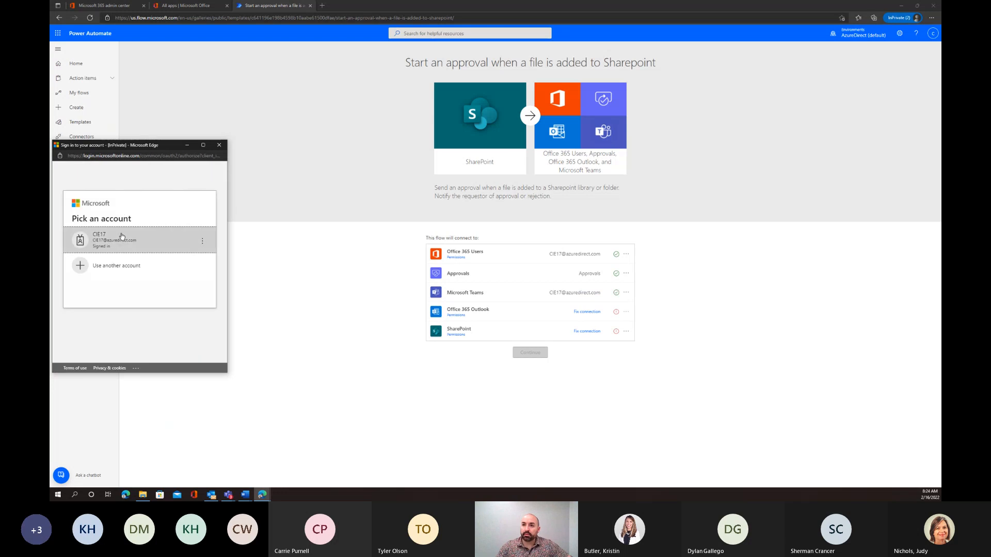
{"action": "left_click", "coordinate": [121, 238]}
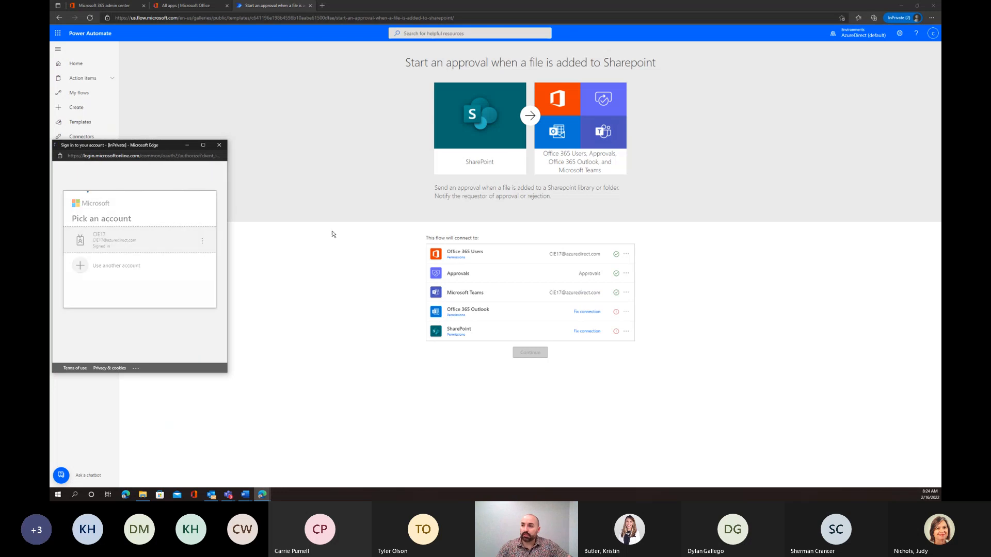
{"action": "left_click", "coordinate": [589, 332]}
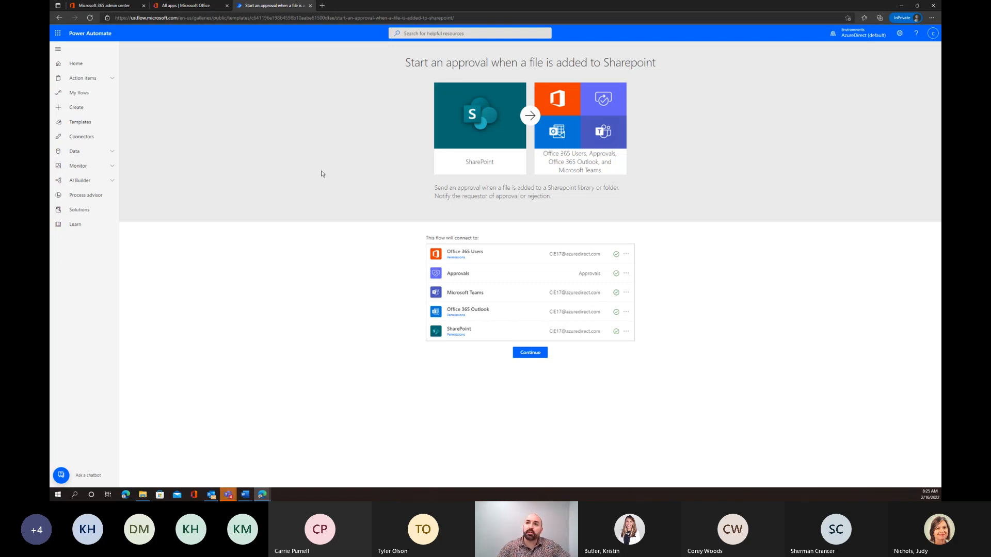
Step: Review where Power Automate is listed in the Microsoft 365 app launcher and on the Office All apps page, returning to the template
{"action": "left_click", "coordinate": [125, 7]}
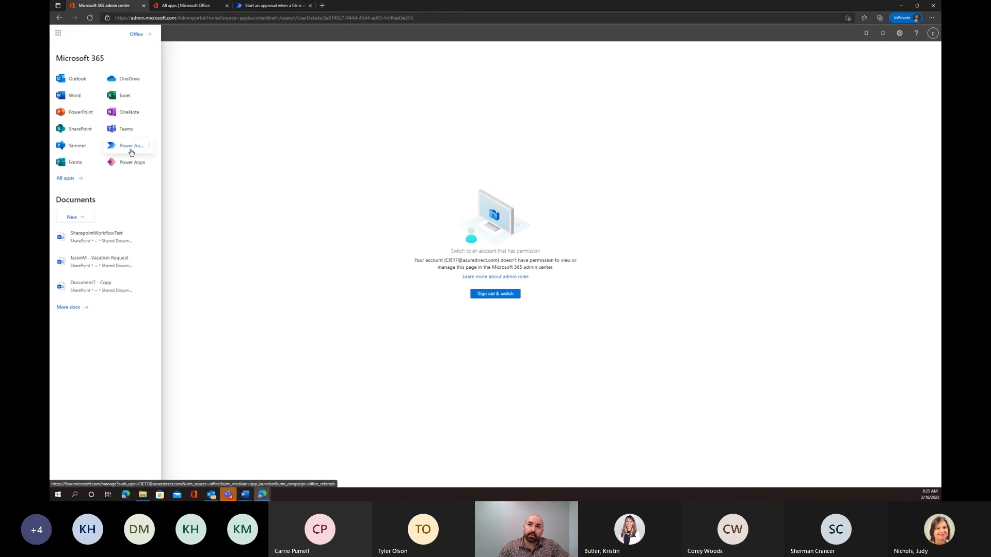
{"action": "left_click", "coordinate": [289, 156]}
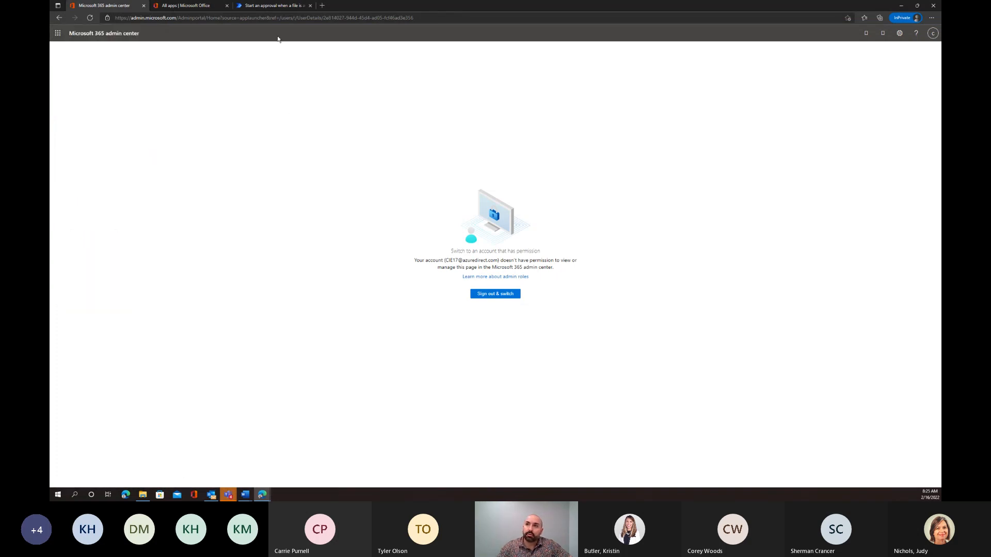
{"action": "left_click", "coordinate": [209, 10]}
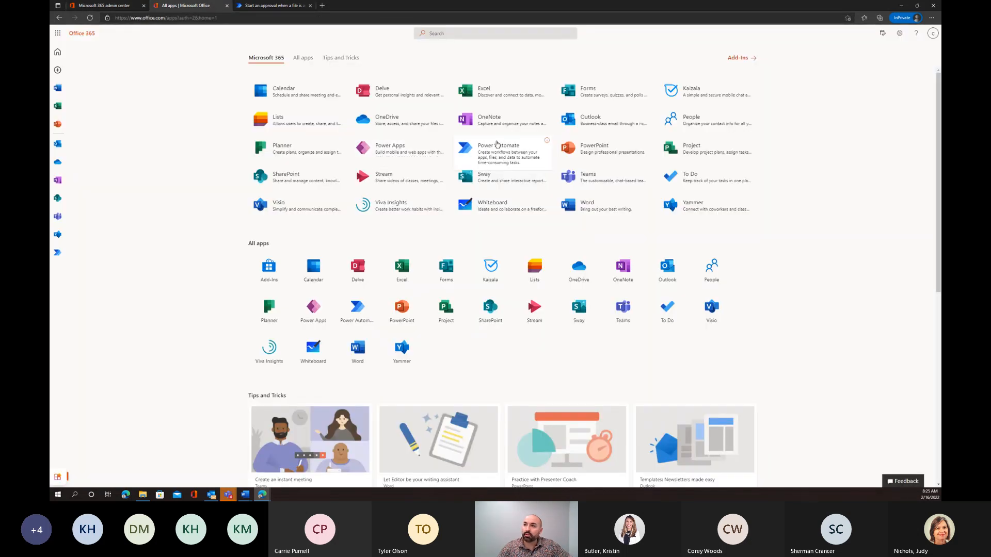
{"action": "left_click", "coordinate": [273, 6]}
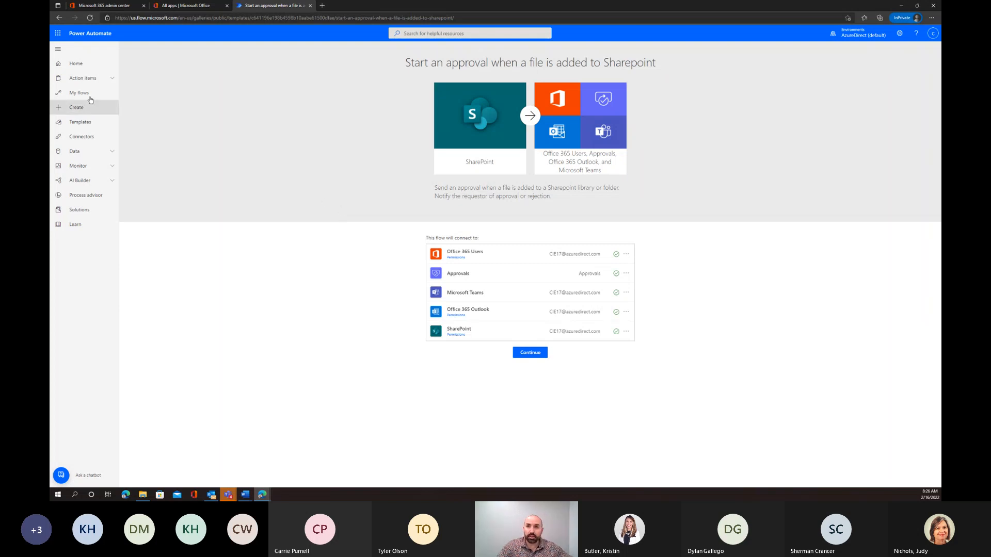
Step: Reopen the "Start an approval when a file is added to Sharepoint" template from the flow creation page and continue to its settings
{"action": "left_click", "coordinate": [89, 115]}
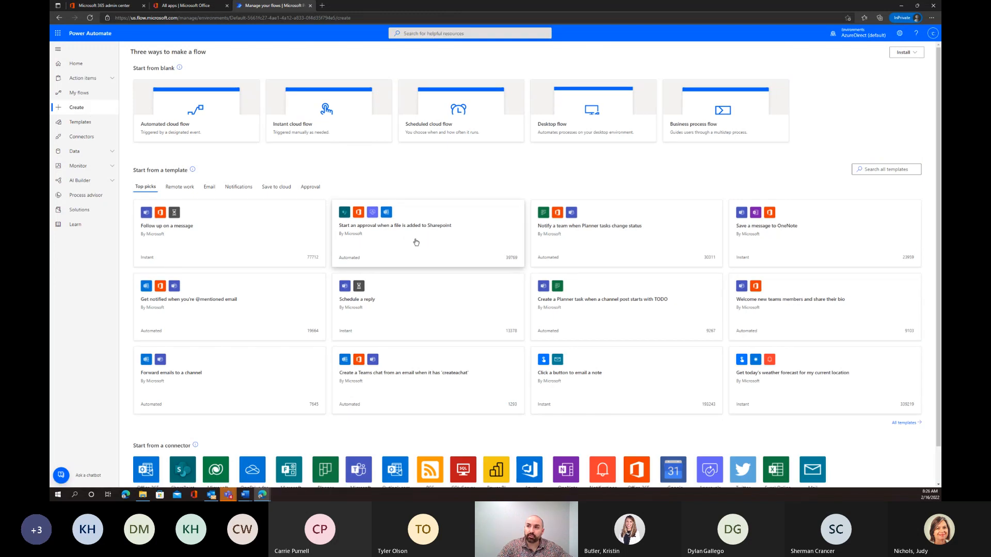
{"action": "left_click", "coordinate": [422, 241]}
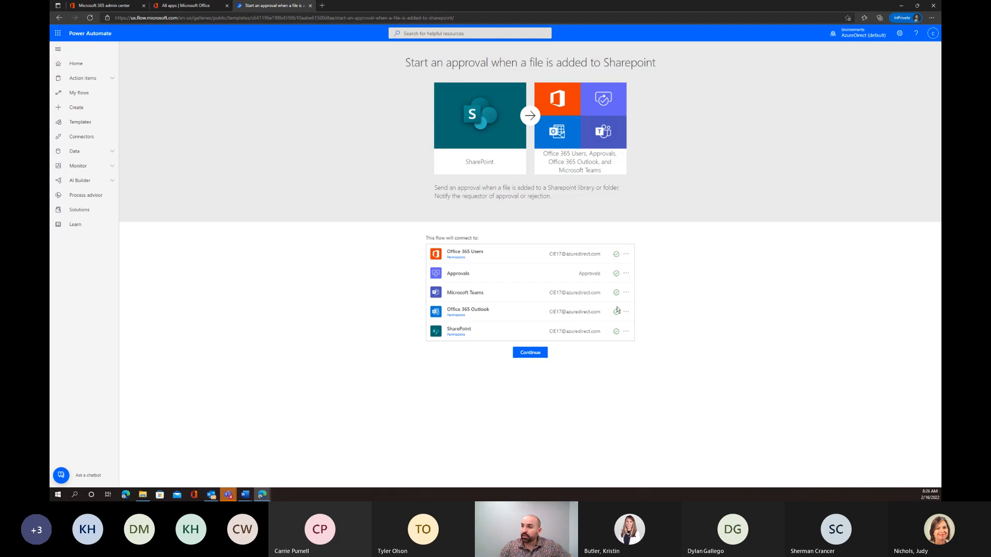
{"action": "left_click", "coordinate": [526, 355]}
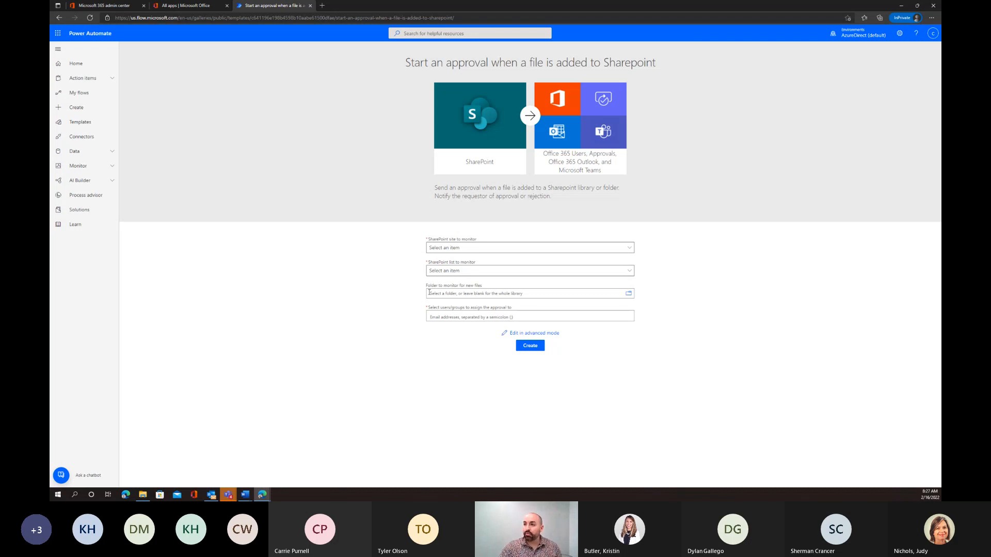
Step: Set the SharePoint site to monitor to Sales Teams and the list to monitor to Documents
{"action": "left_click", "coordinate": [462, 250]}
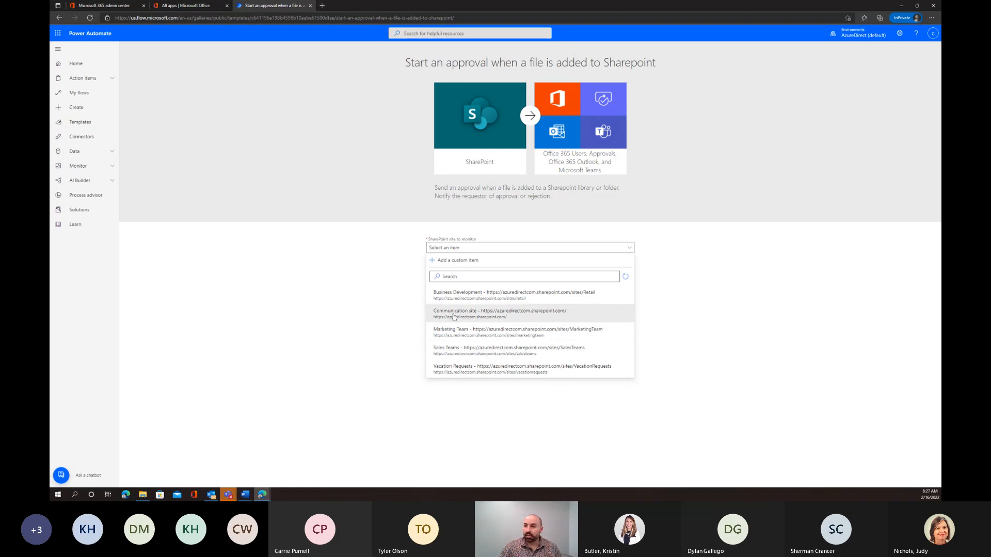
{"action": "left_click", "coordinate": [452, 352]}
{"action": "right_click", "coordinate": [432, 344]}
{"action": "left_click", "coordinate": [394, 336]}
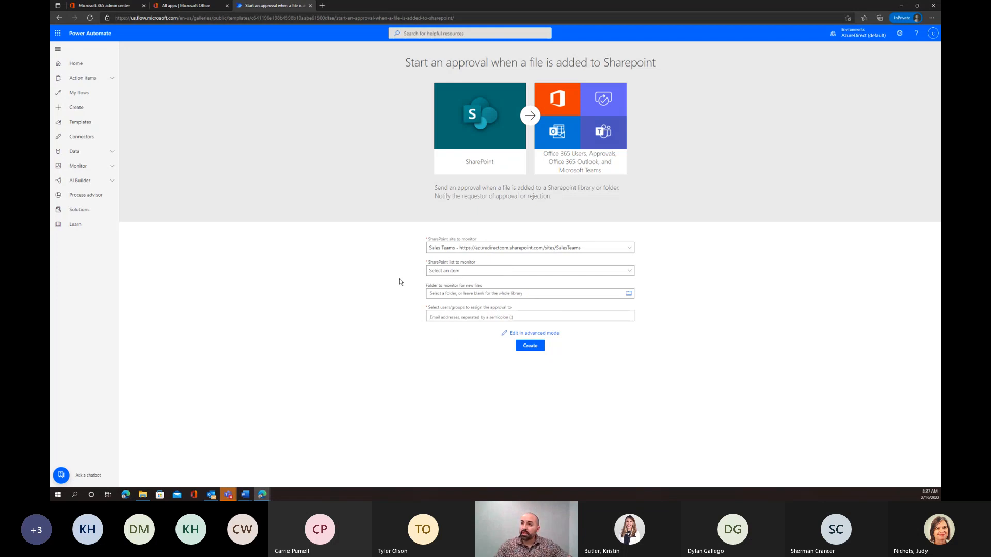
{"action": "left_click", "coordinate": [440, 272]}
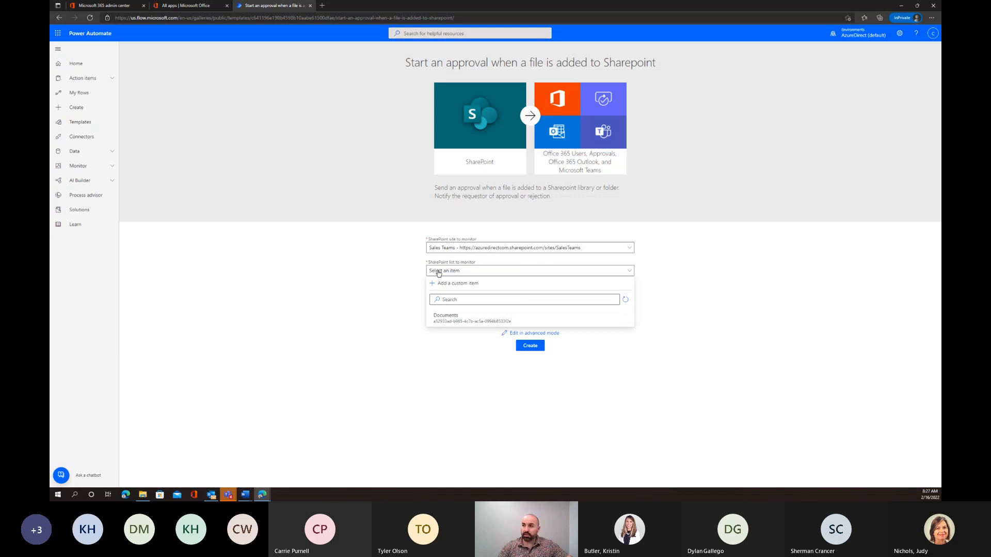
{"action": "left_click", "coordinate": [450, 321]}
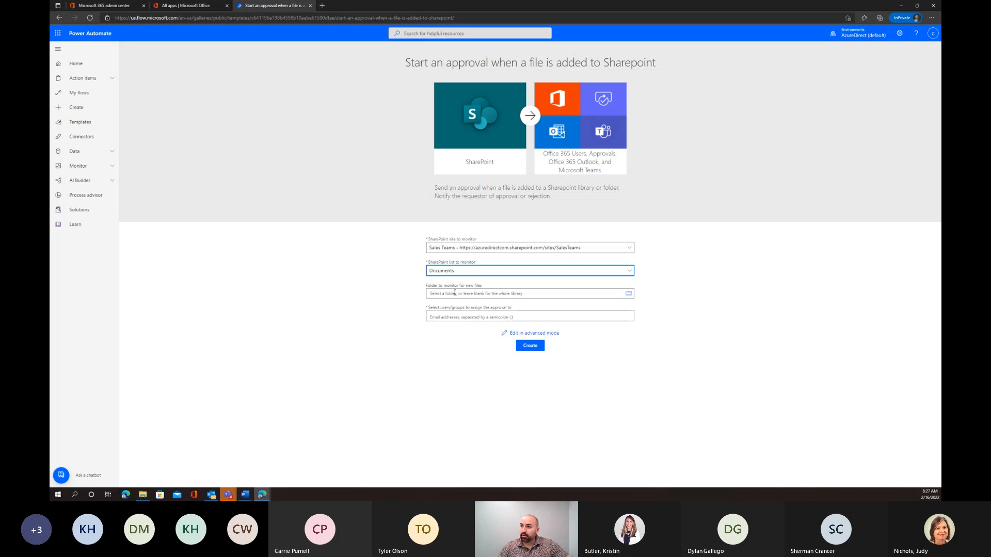
Step: Assign the approval to the users CIE17 and CIE5
{"action": "left_click", "coordinate": [437, 315]}
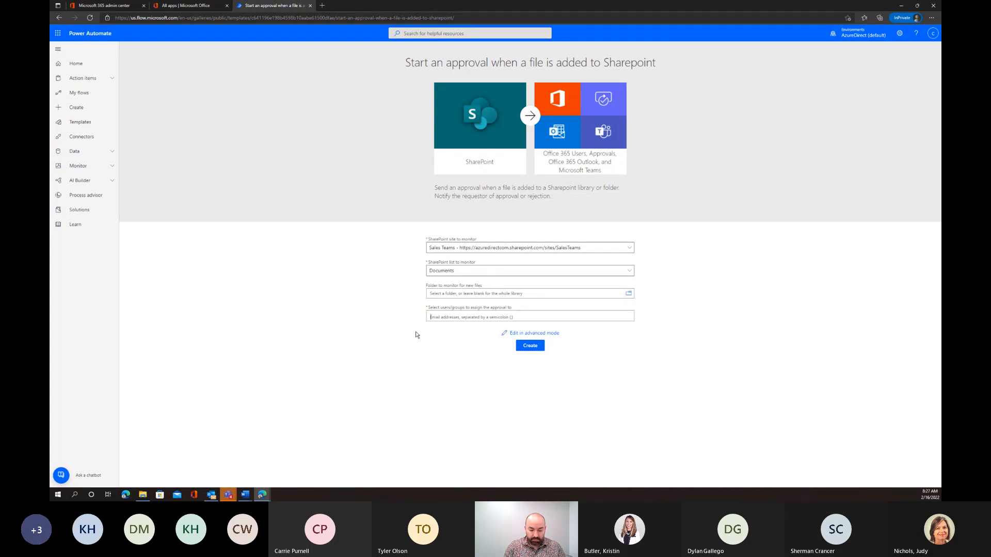
{"action": "type", "text": "Ch"}
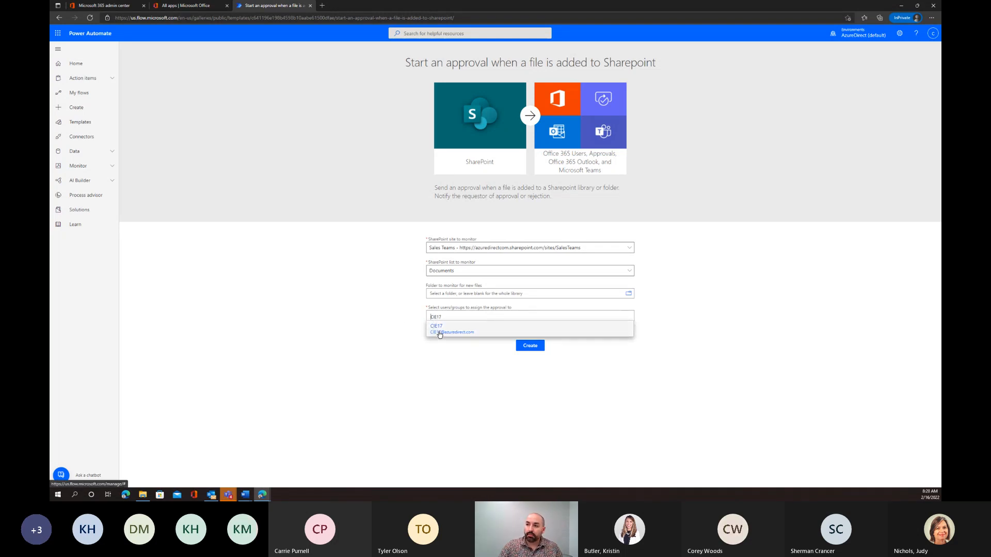
{"action": "left_click", "coordinate": [440, 333]}
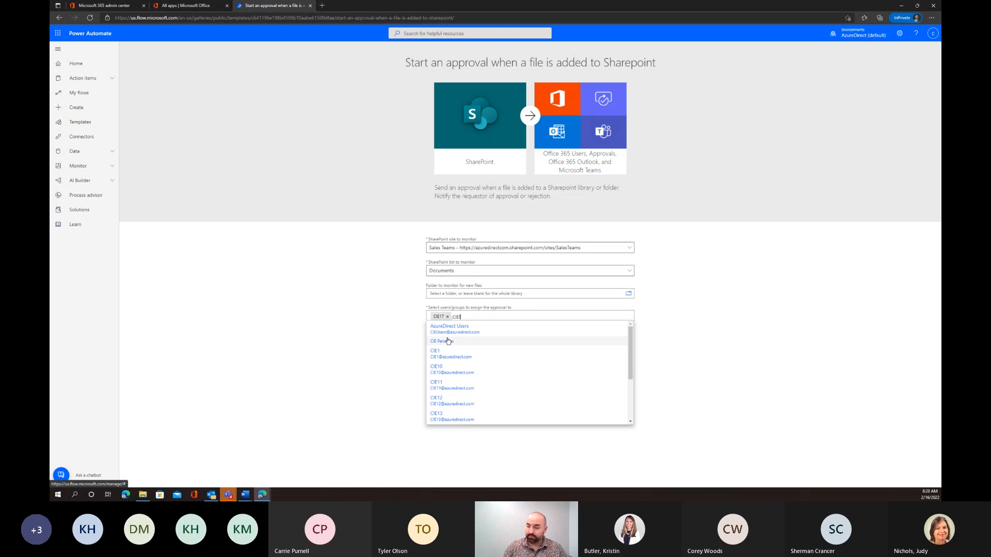
{"action": "type", "text": "5"}
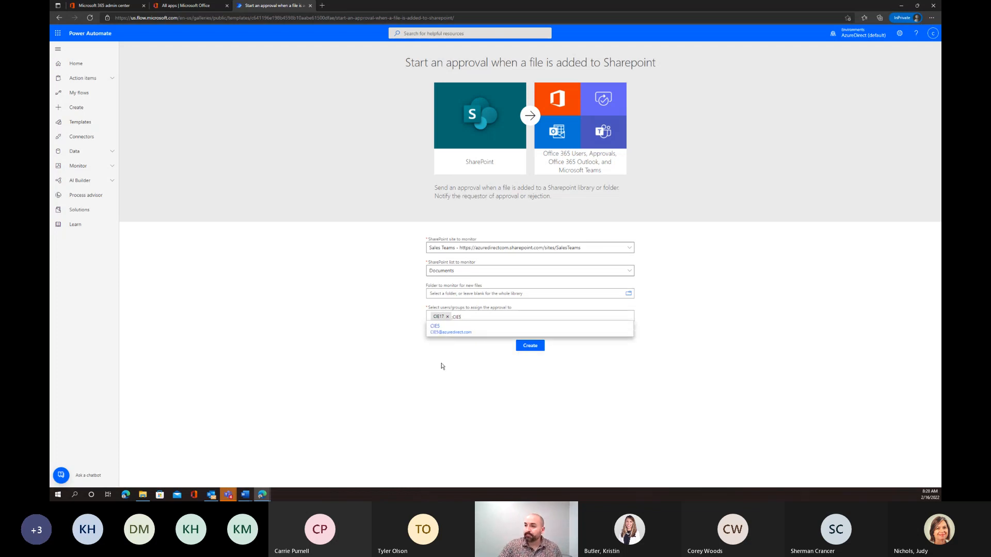
{"action": "left_click", "coordinate": [444, 330]}
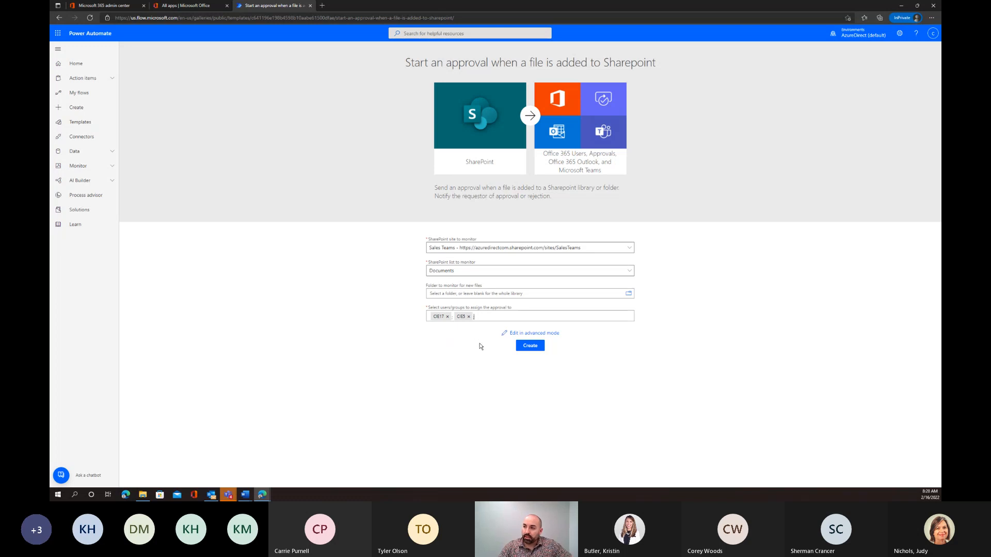
Step: Create the approval flow from the template and open it for editing
{"action": "left_click", "coordinate": [529, 347]}
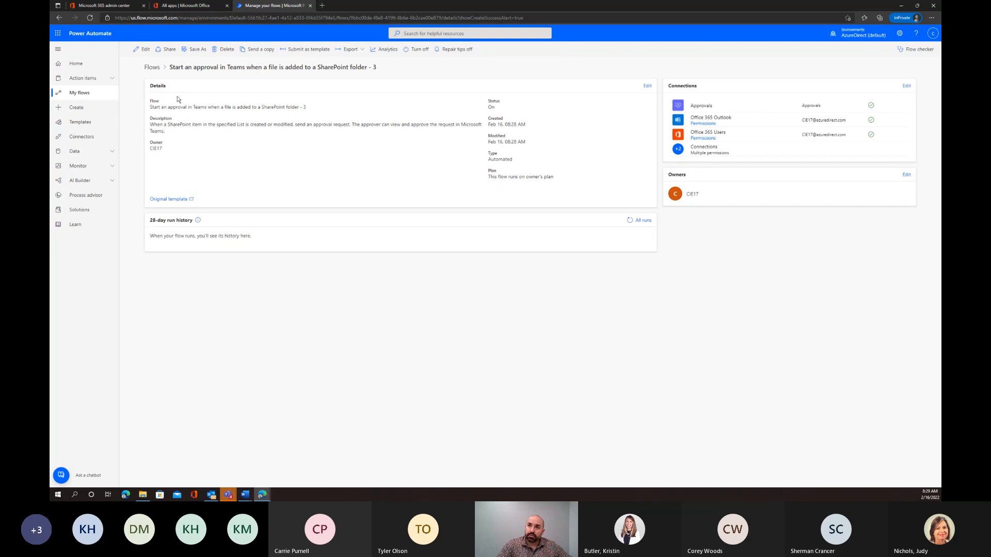
{"action": "left_click", "coordinate": [143, 51]}
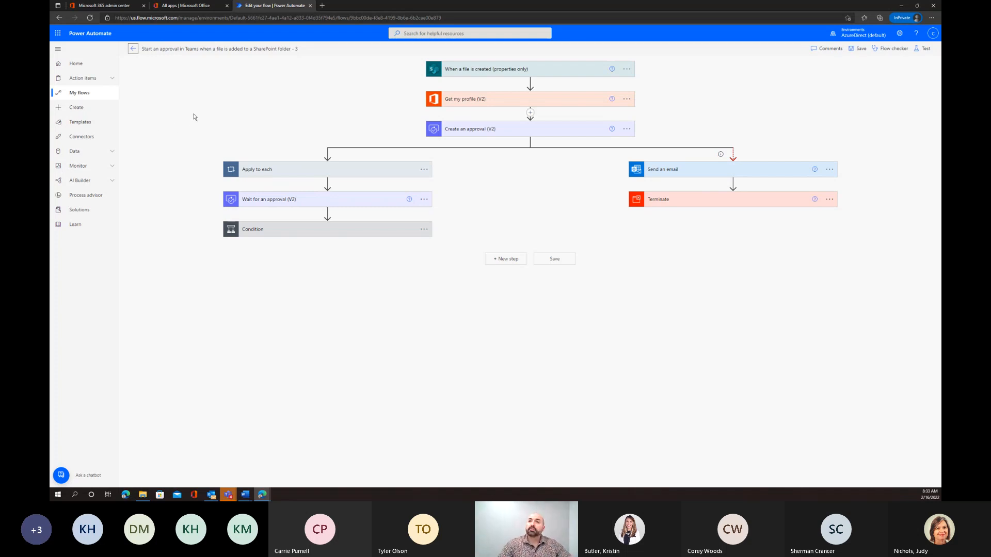
Step: Close the Microsoft 365 admin center page and open the Documents library of the Sales Teams site in SharePoint
{"action": "left_click", "coordinate": [124, 7]}
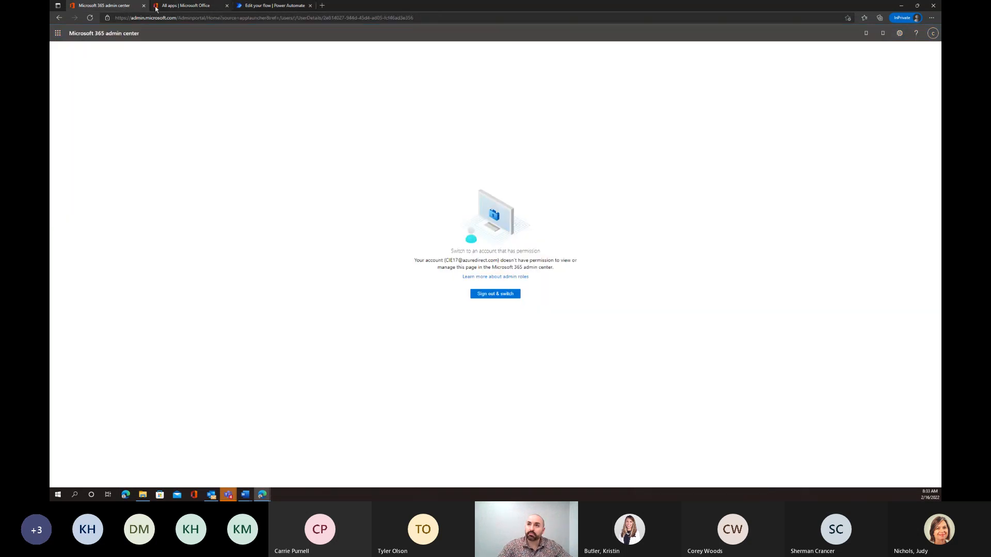
{"action": "left_click", "coordinate": [144, 6]}
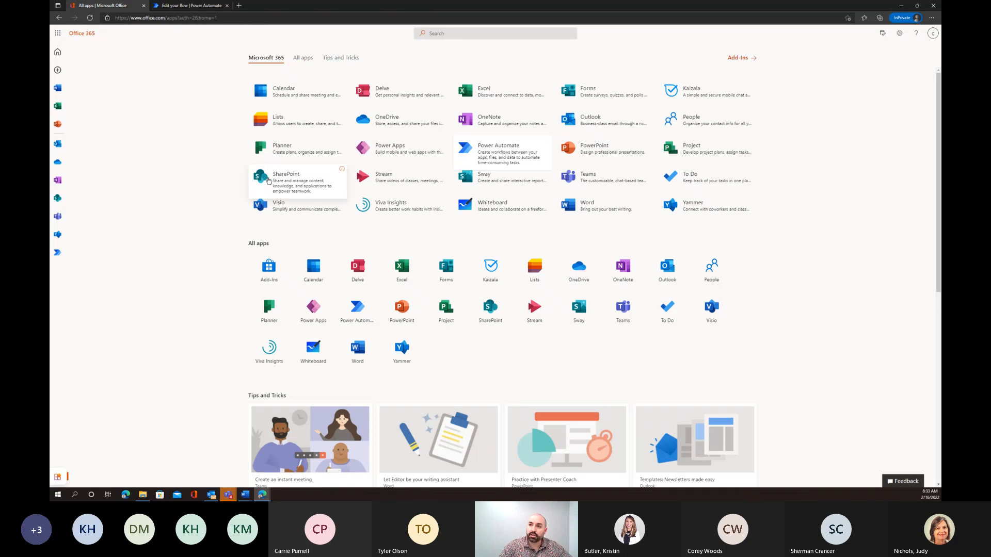
{"action": "left_click", "coordinate": [271, 183]}
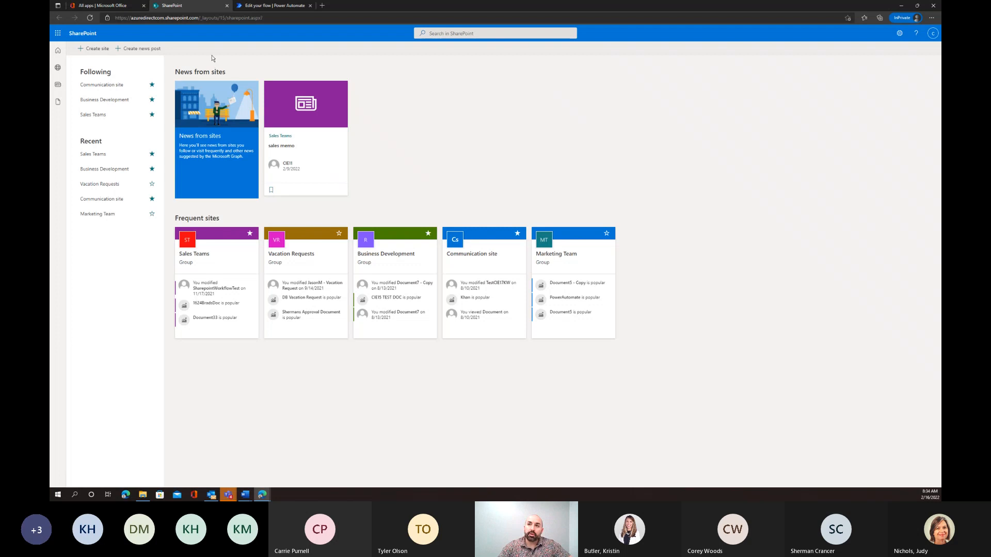
{"action": "left_click", "coordinate": [219, 263]}
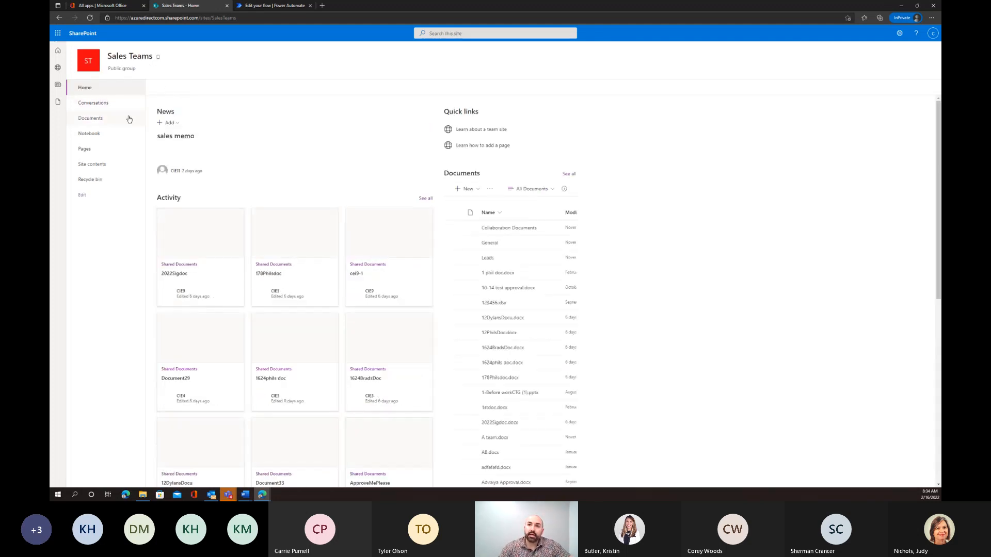
{"action": "left_click", "coordinate": [87, 119]}
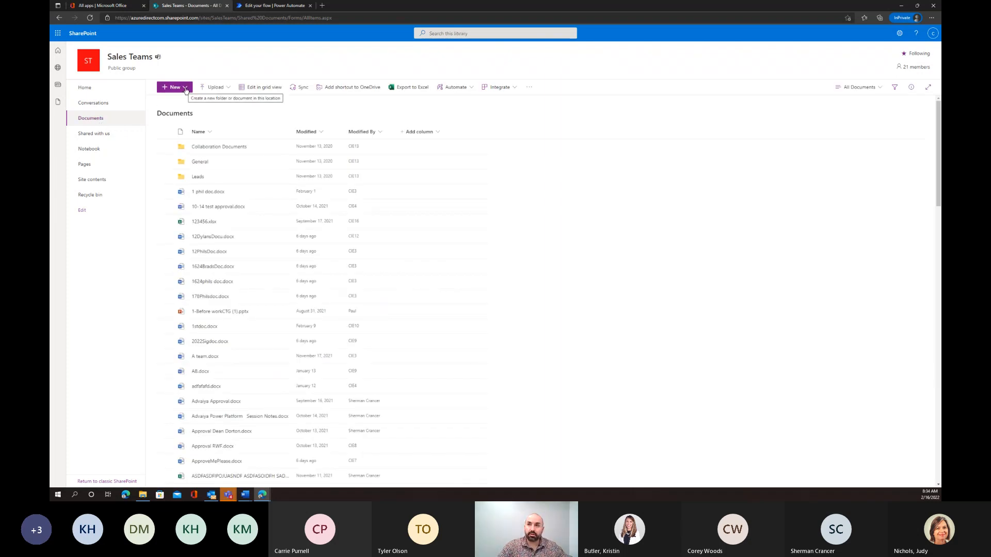
Step: Create a Word document in the Sales Teams Documents library and fill it with several short lines of random placeholder text
{"action": "left_click", "coordinate": [186, 90]}
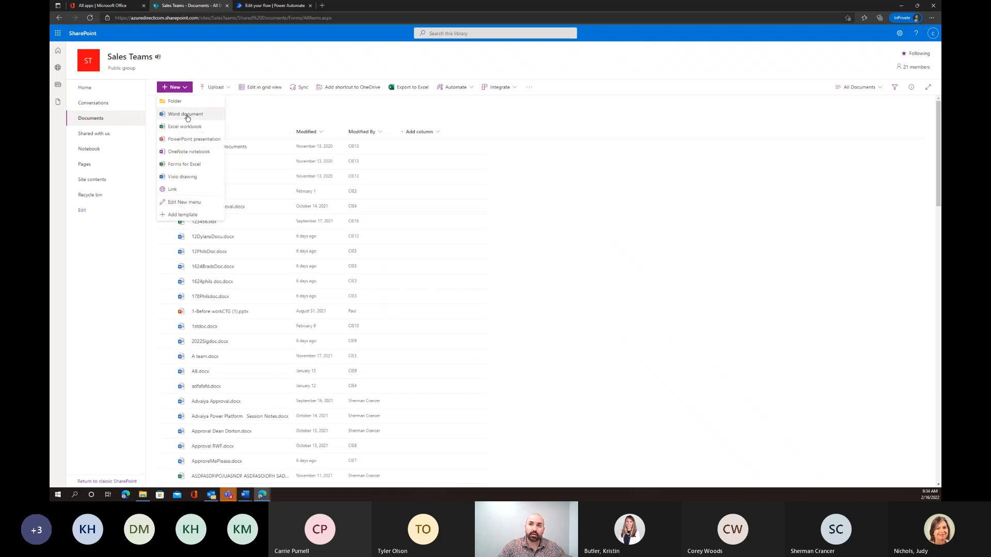
{"action": "left_click", "coordinate": [187, 116]}
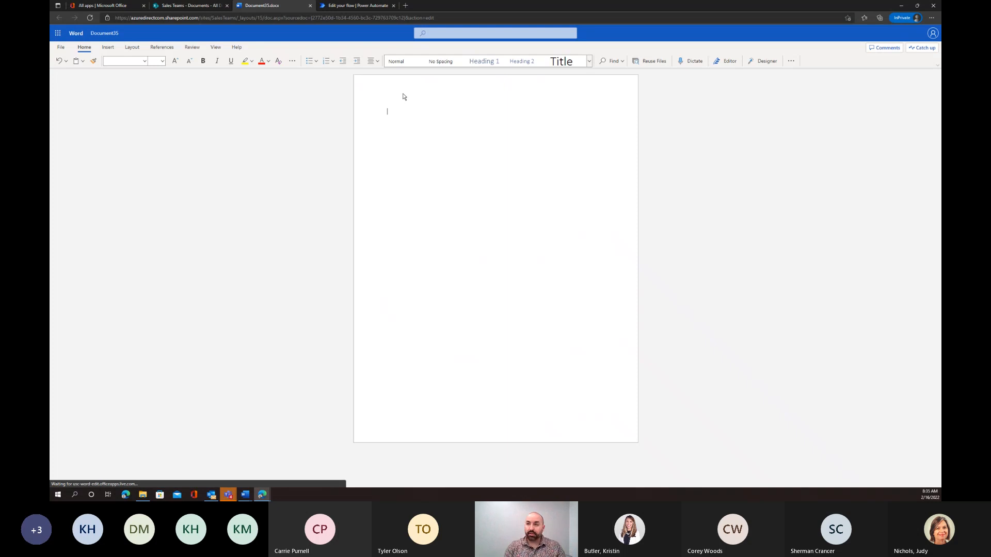
{"action": "type", "text": "Lkjljdslfakjf"}
{"action": "key", "text": "Return"}
{"action": "type", "text": "lksadjlkjdfjdsl"}
{"action": "key", "text": "Return"}
{"action": "type", "text": "lkdsjfl'ksjdalfds"}
{"action": "key", "text": "Return"}
{"action": "type", "text": "lksjdflkjsda'klkjsdalkjsdlkjfd"}
{"action": "key", "text": "Return"}
{"action": "type", "text": "lkjsda'ljklskdjfds"}
{"action": "key", "text": "Return"}
{"action": "type", "text": "lkjlskdajlkjds"}
{"action": "key", "text": "Return"}
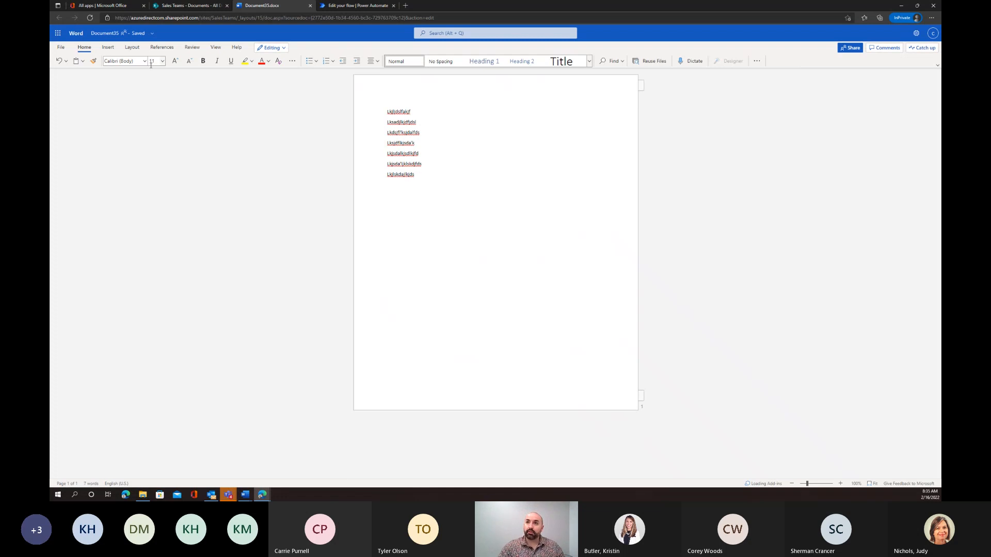
Step: Rename the Word document as dreamteam123
{"action": "left_click", "coordinate": [149, 34]}
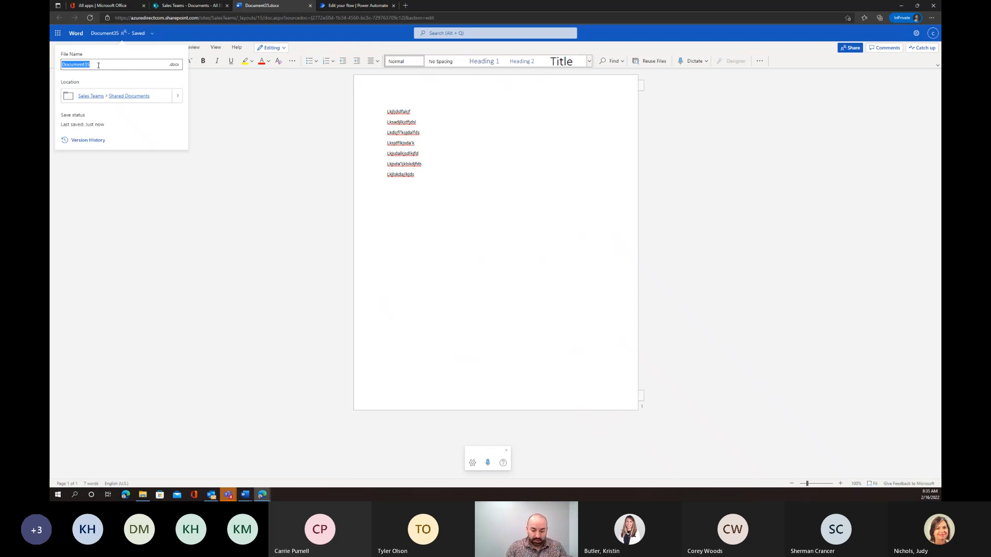
{"action": "type", "text": "dreamteam123"}
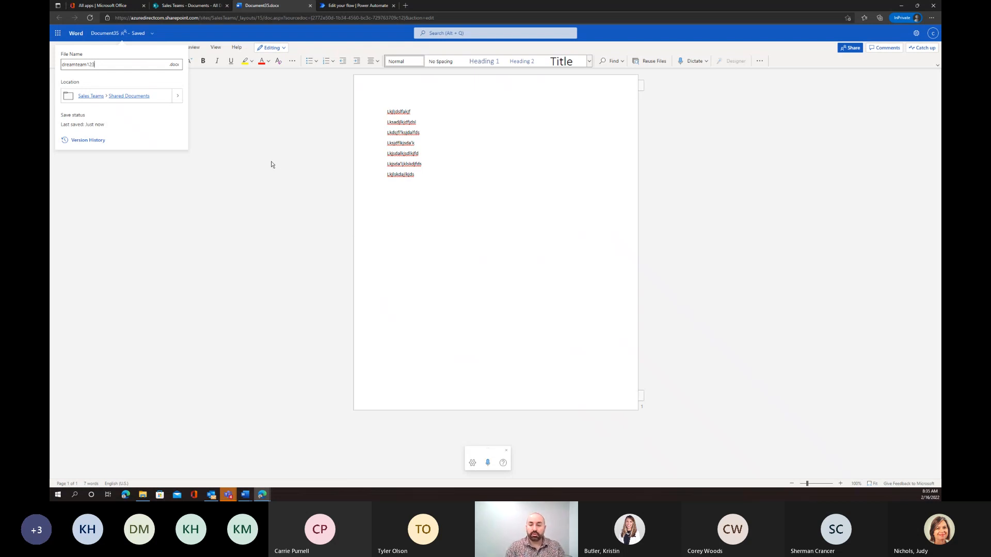
{"action": "left_click", "coordinate": [294, 146]}
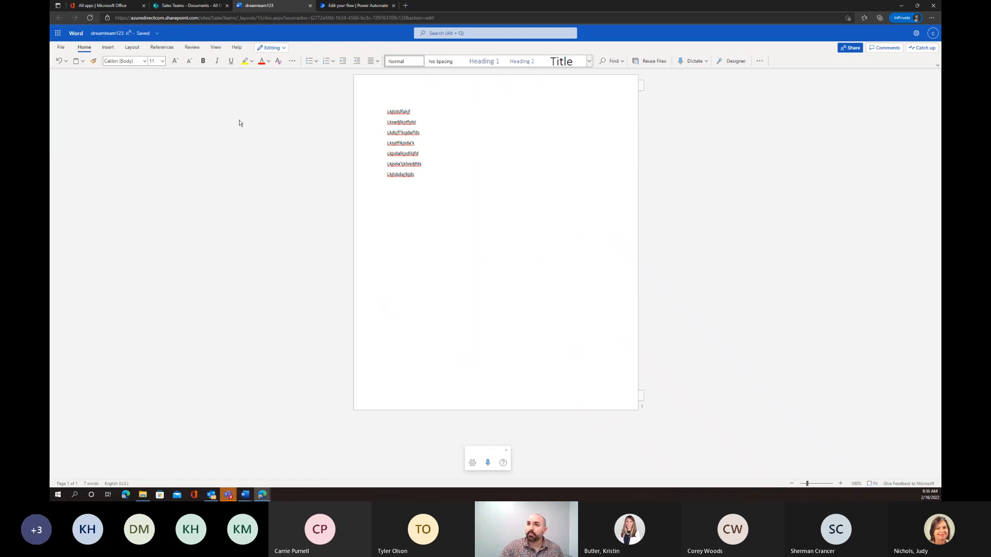
Step: Close the Word document and refresh the Sales Teams Documents library
{"action": "left_click", "coordinate": [310, 6]}
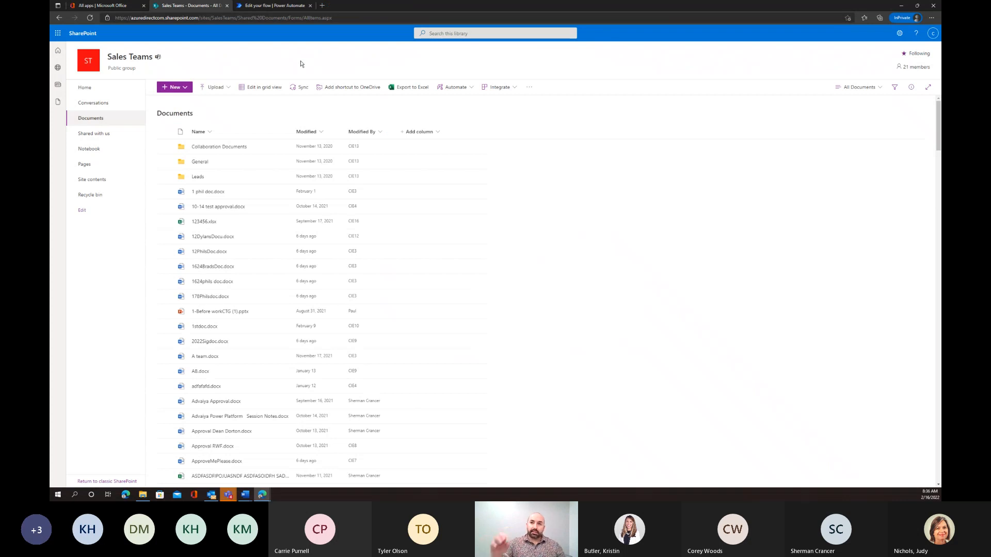
{"action": "left_click", "coordinate": [94, 19]}
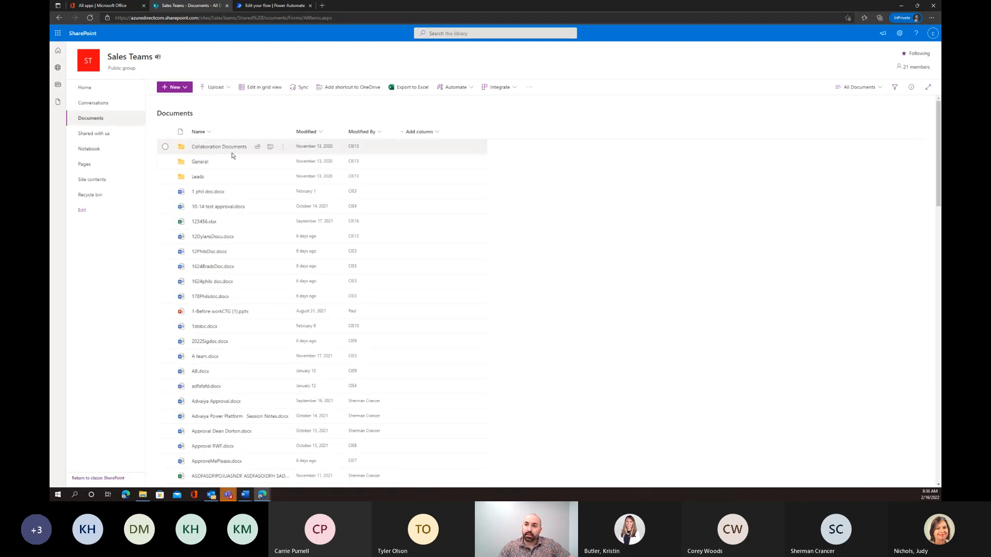
Step: Look through the Sales Teams Documents library for the recently added Word documents
{"action": "scroll", "coordinate": [218, 174], "scroll_direction": "down", "scroll_amount": 7}
{"action": "scroll", "coordinate": [218, 174], "scroll_direction": "down", "scroll_amount": 5}
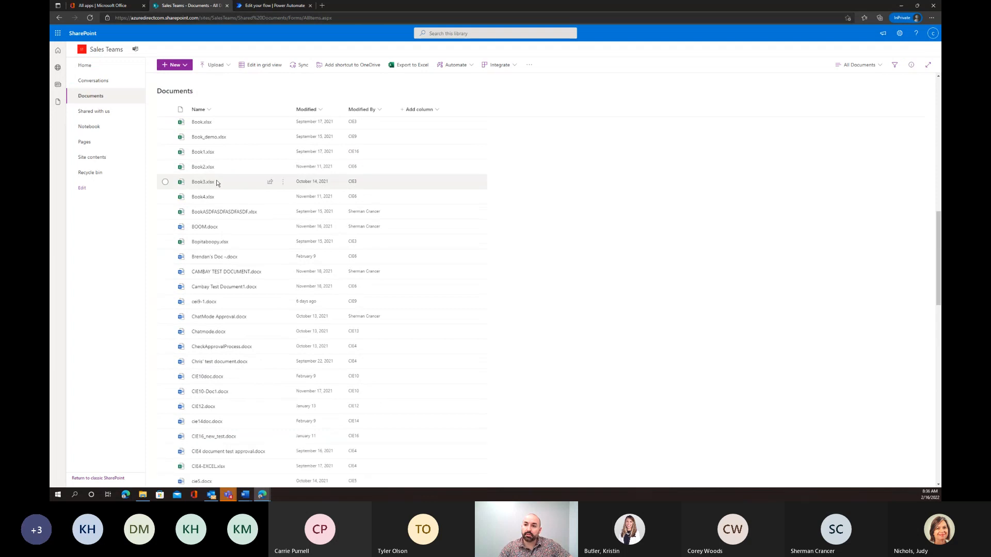
{"action": "scroll", "coordinate": [216, 184], "scroll_direction": "down", "scroll_amount": 8}
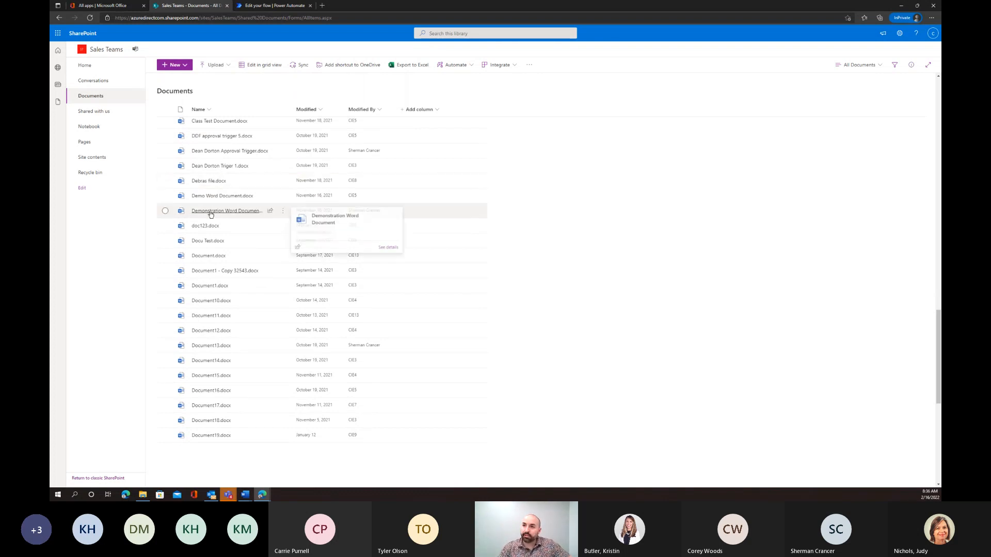
{"action": "scroll", "coordinate": [213, 215], "scroll_direction": "down", "scroll_amount": 3}
{"action": "scroll", "coordinate": [206, 215], "scroll_direction": "down", "scroll_amount": 6}
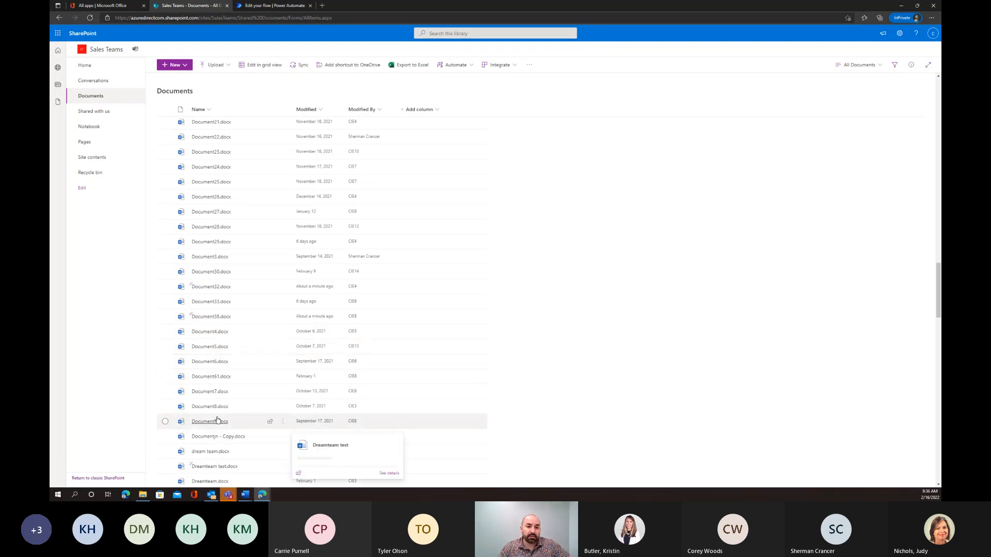
{"action": "right_click", "coordinate": [229, 186]}
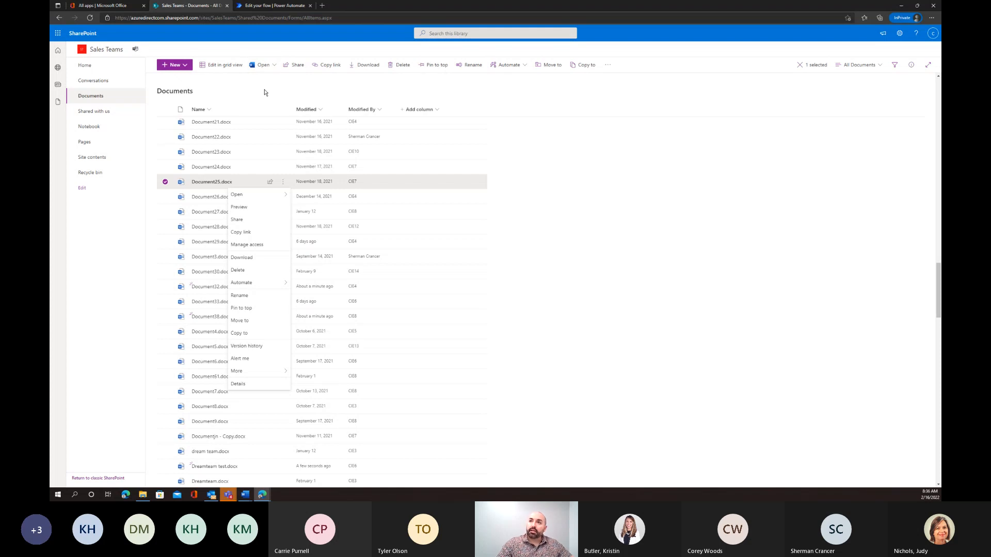
Step: Switch to Outlook from the Office 365 apps page and open the newest Microsoft Flow review request among the Other inbox messages
{"action": "left_click", "coordinate": [119, 6]}
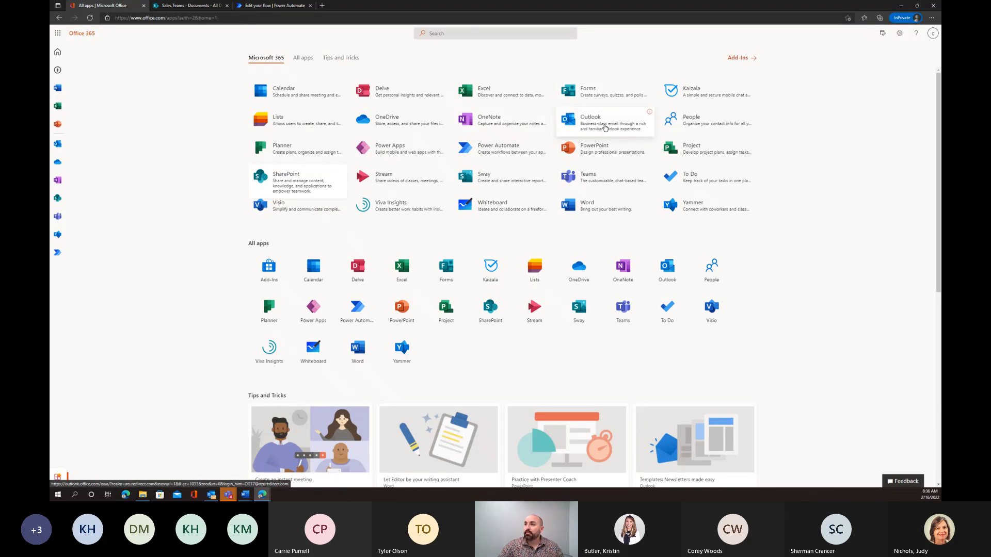
{"action": "left_click", "coordinate": [605, 128]}
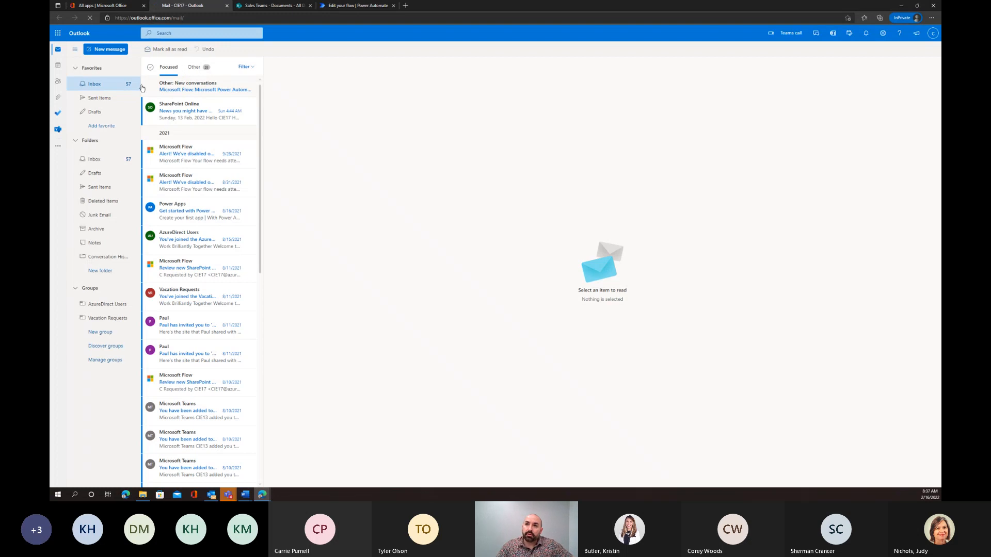
{"action": "left_click", "coordinate": [194, 67]}
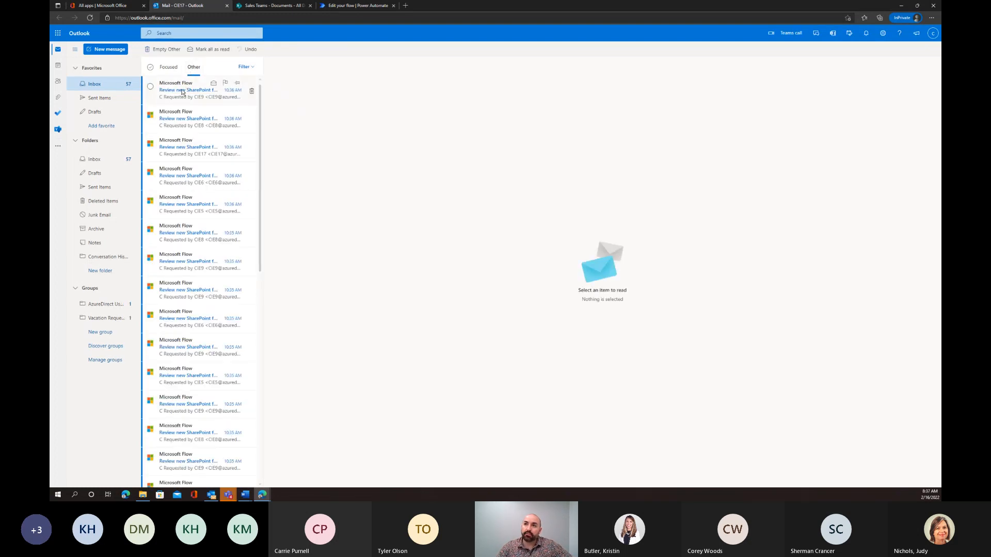
{"action": "left_click", "coordinate": [183, 91]}
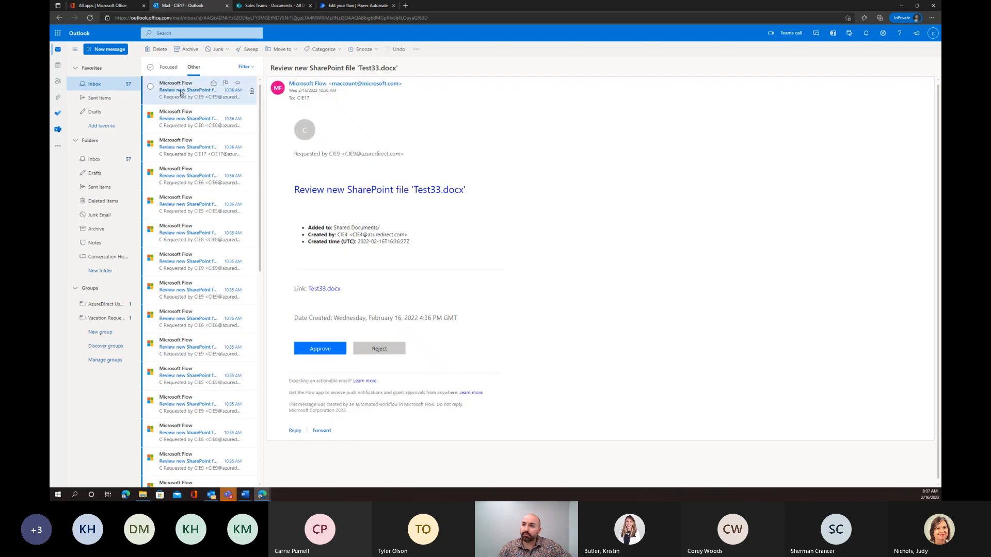